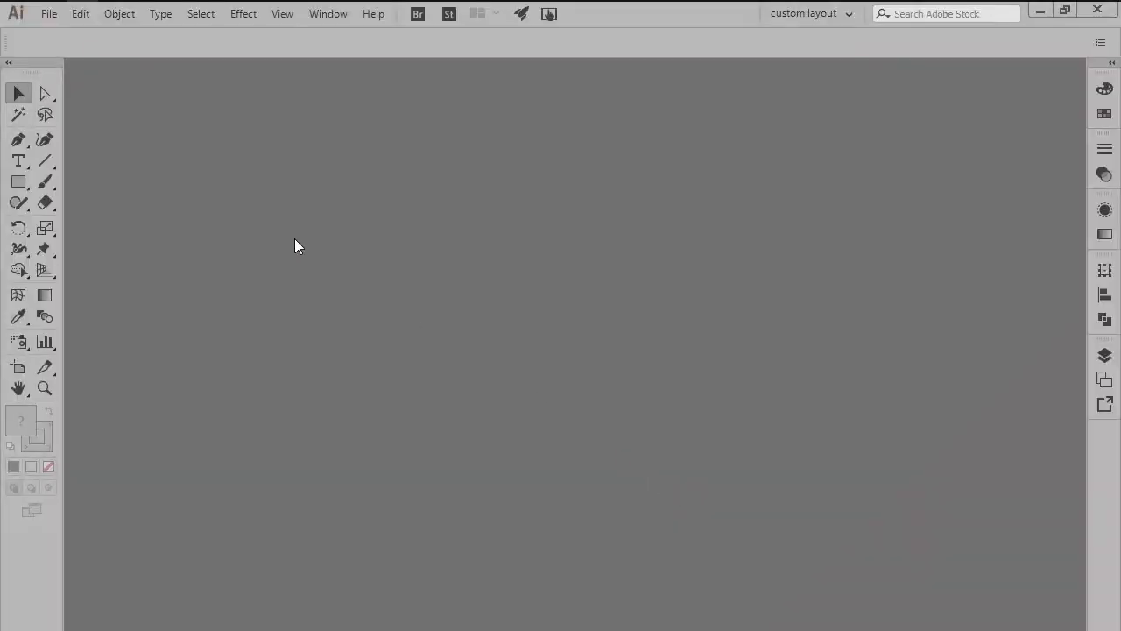
Create a new Web-profile document 602 px wide and 600 px high.
{"action": "left_click", "coordinate": [50, 16]}
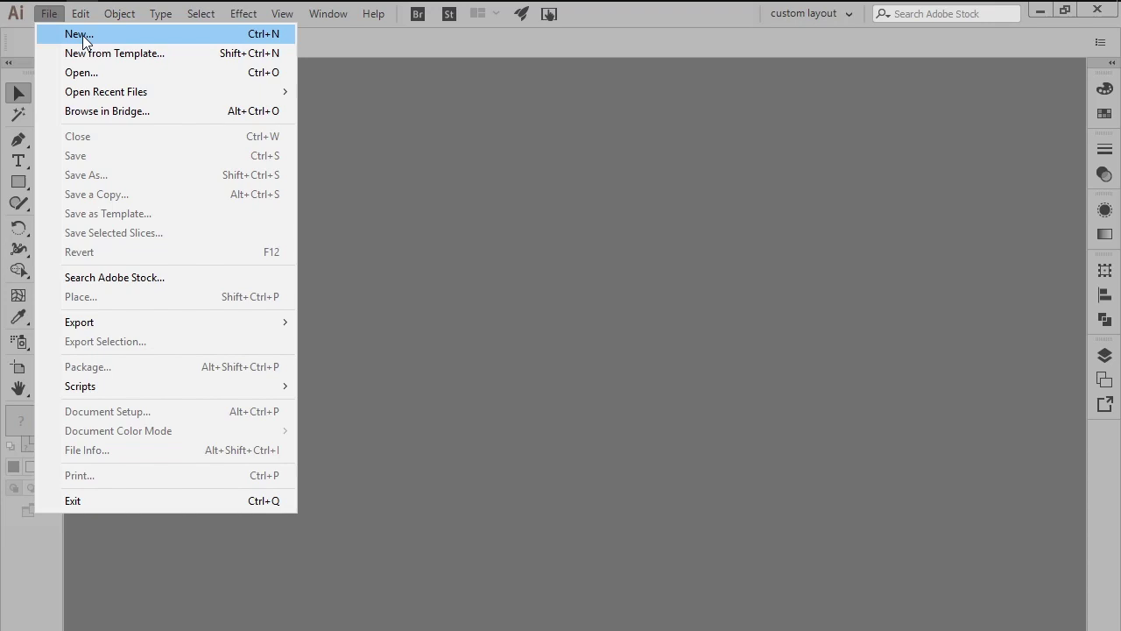
{"action": "left_click", "coordinate": [271, 38]}
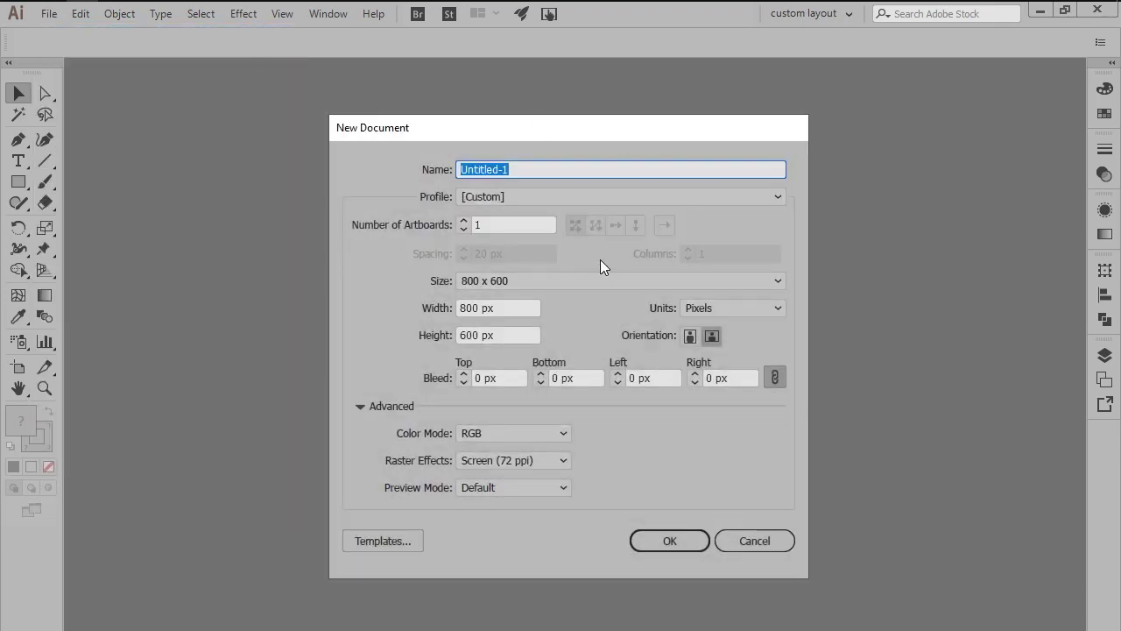
{"action": "left_click", "coordinate": [468, 202]}
{"action": "left_click", "coordinate": [485, 253]}
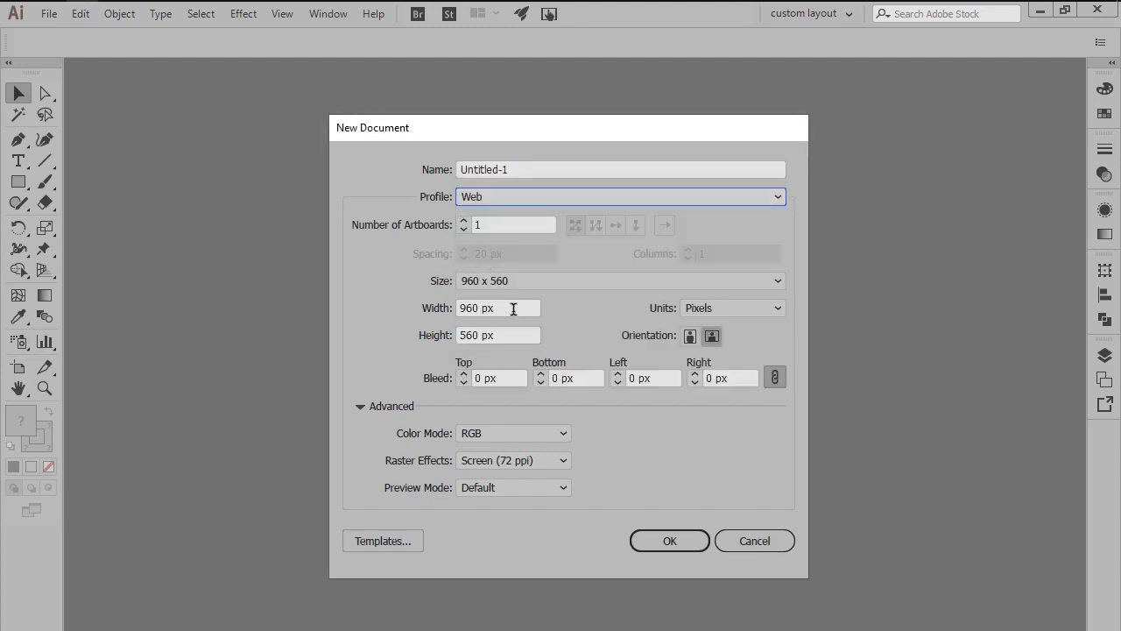
{"action": "left_click_drag", "start_coordinate": [513, 308], "coordinate": [417, 312]}
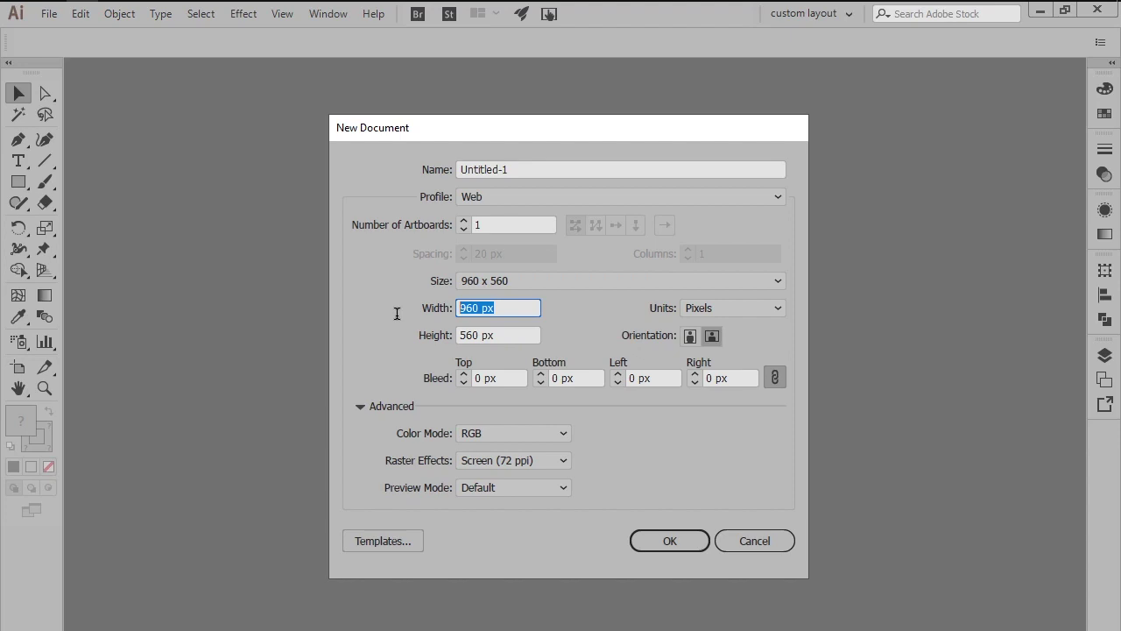
{"action": "type", "text": "602"}
{"action": "key", "text": "Tab"}
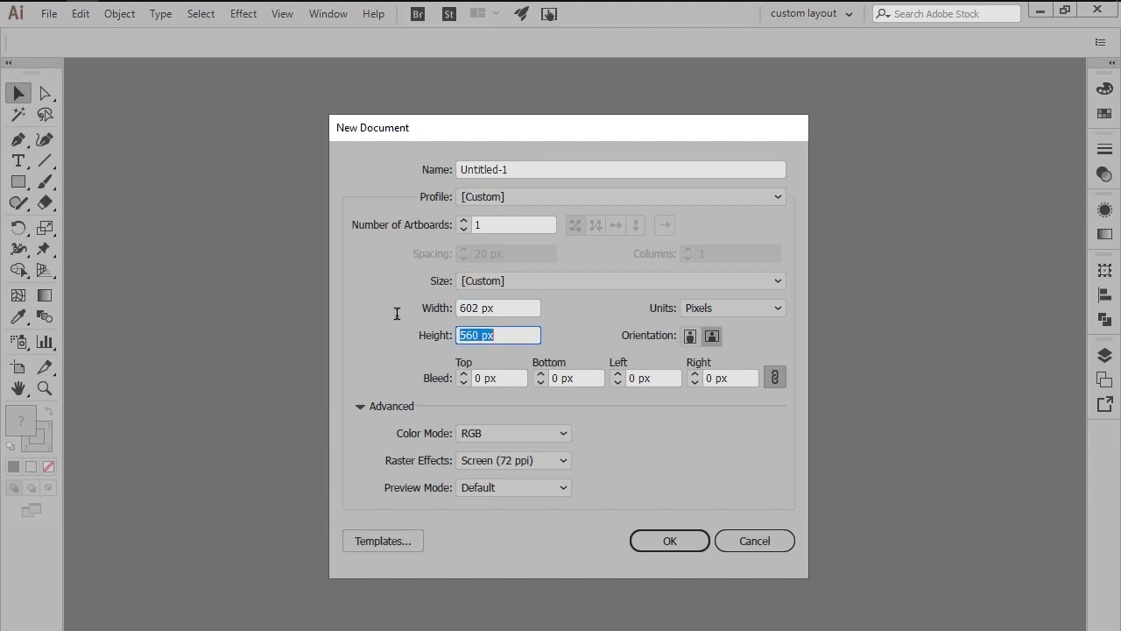
{"action": "type", "text": "600"}
{"action": "key", "text": "Return"}
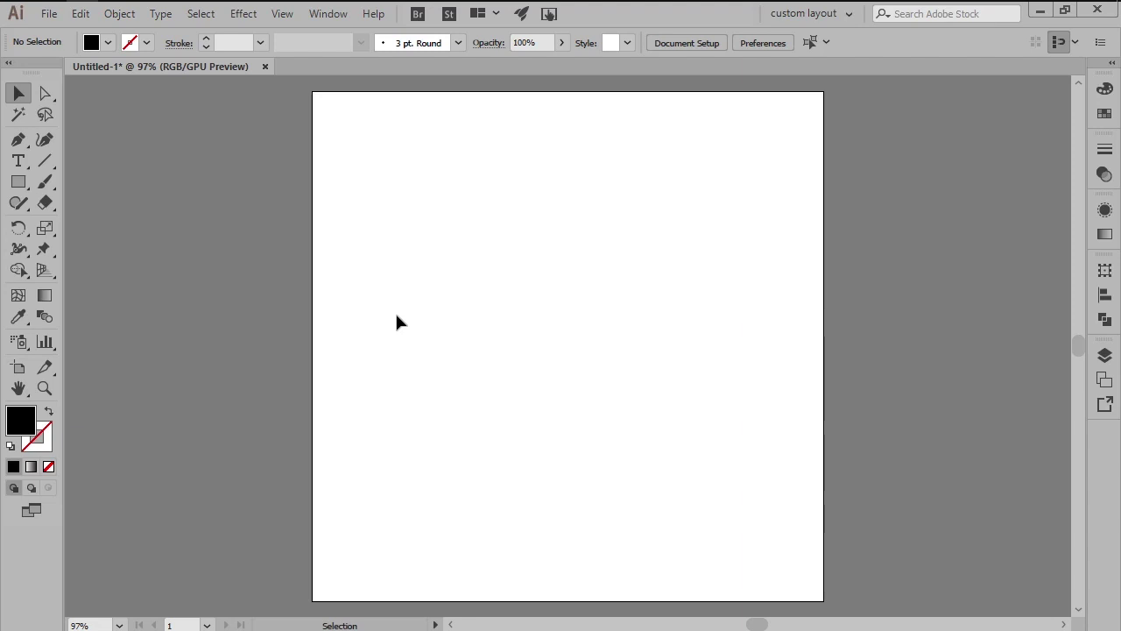
Draw an 86 × 106 px rectangle with the Rectangle tool.
{"action": "left_click", "coordinate": [280, 15]}
{"action": "mouse_move", "coordinate": [359, 622]}
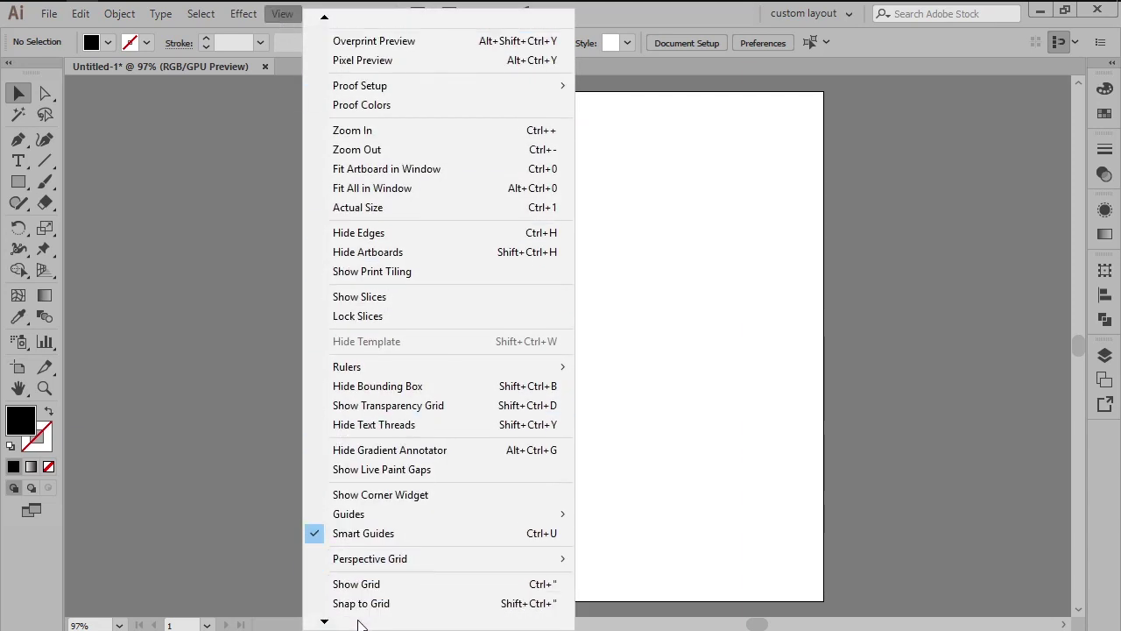
{"action": "left_click", "coordinate": [685, 395]}
{"action": "key", "text": "m"}
{"action": "left_click", "coordinate": [681, 388]}
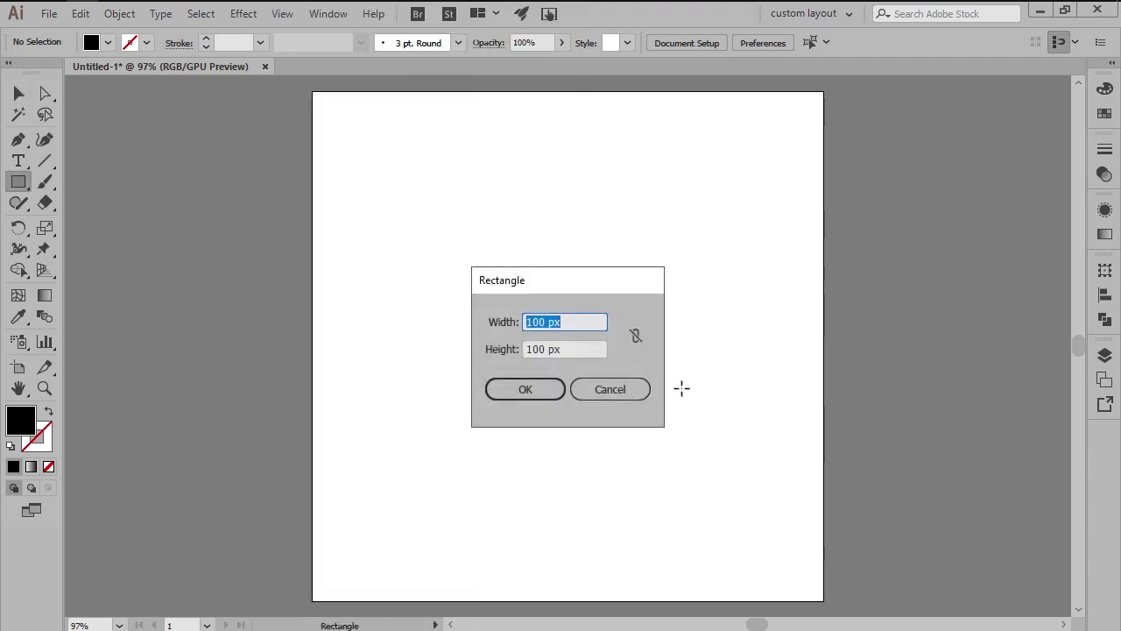
{"action": "type", "text": "86"}
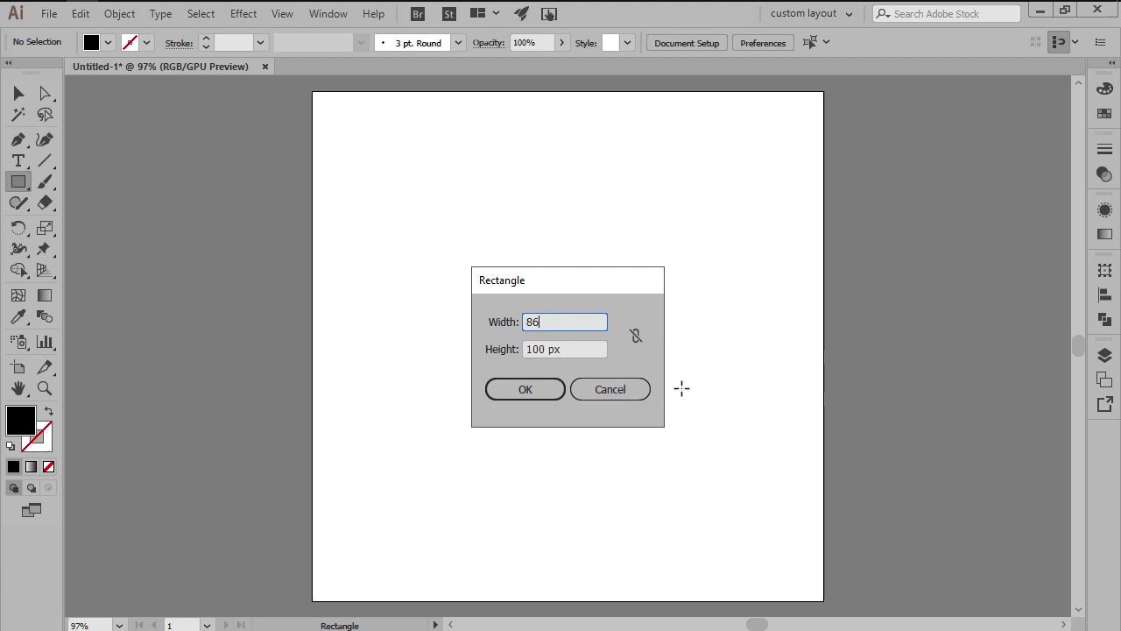
{"action": "key", "text": "Tab"}
{"action": "type", "text": "10"}
{"action": "key", "text": "Return"}
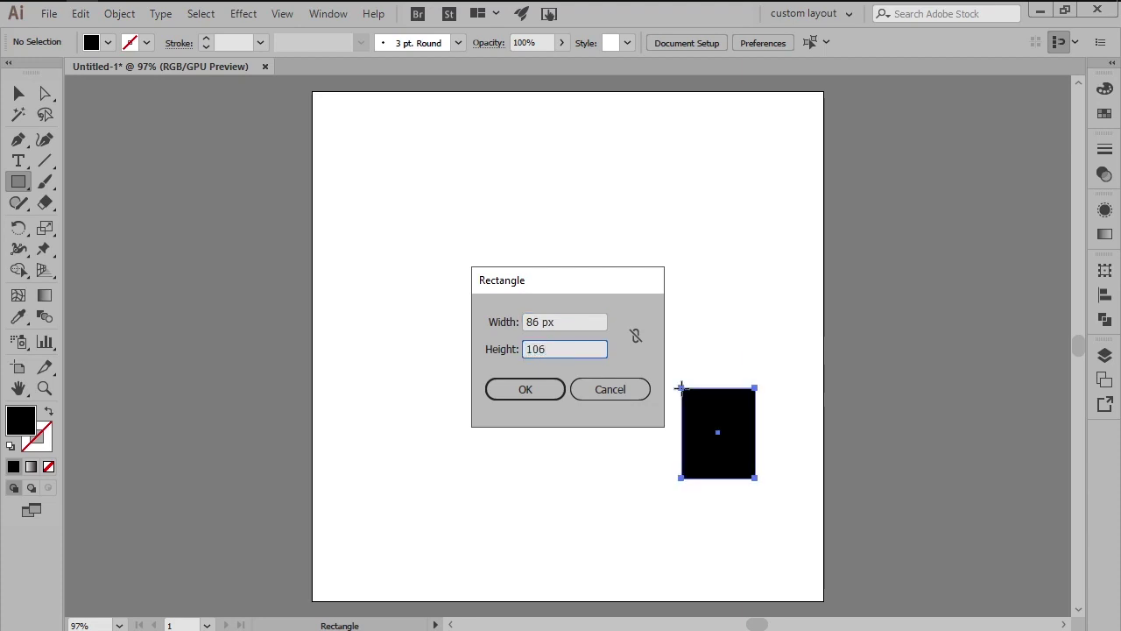
Fill the rectangle with orange #E86015.
{"action": "key", "text": "v"}
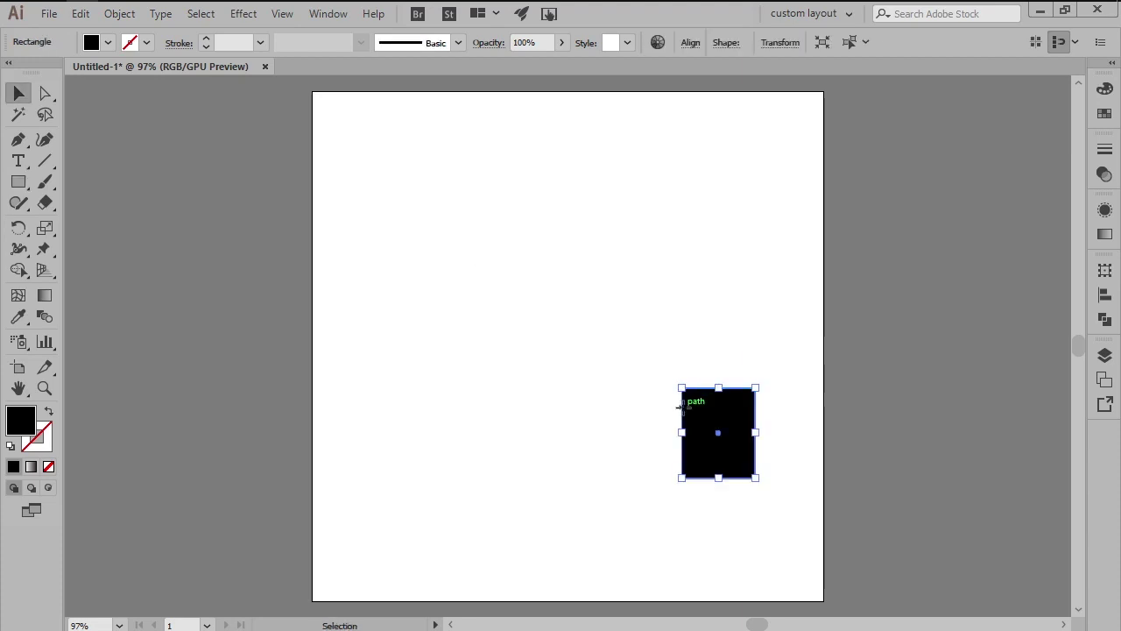
{"action": "double_click", "coordinate": [12, 429]}
{"action": "left_click", "coordinate": [588, 448]}
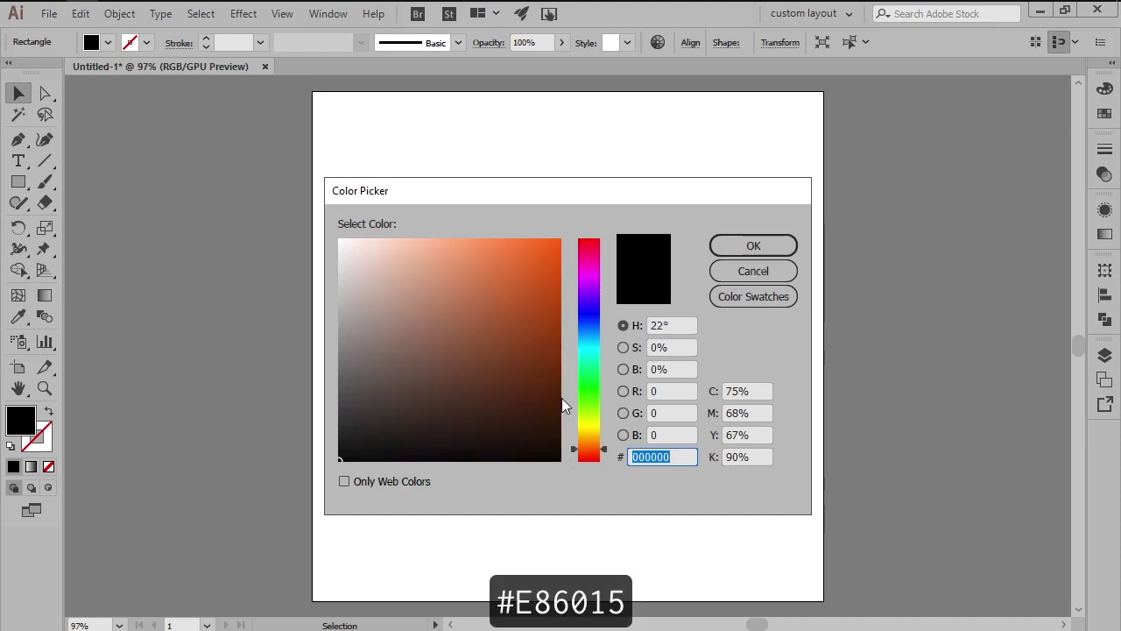
{"action": "type", "text": "E86015"}
{"action": "left_click", "coordinate": [728, 244]}
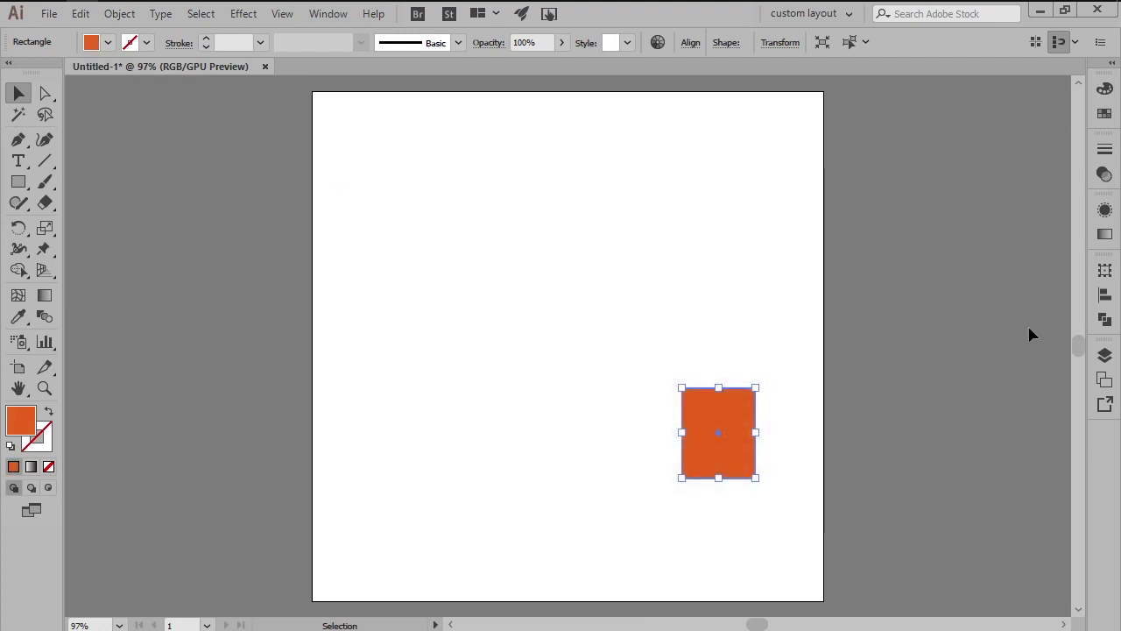
Centre the rectangle horizontally and vertically on the artboard.
{"action": "left_click", "coordinate": [1103, 298]}
{"action": "left_click", "coordinate": [931, 297]}
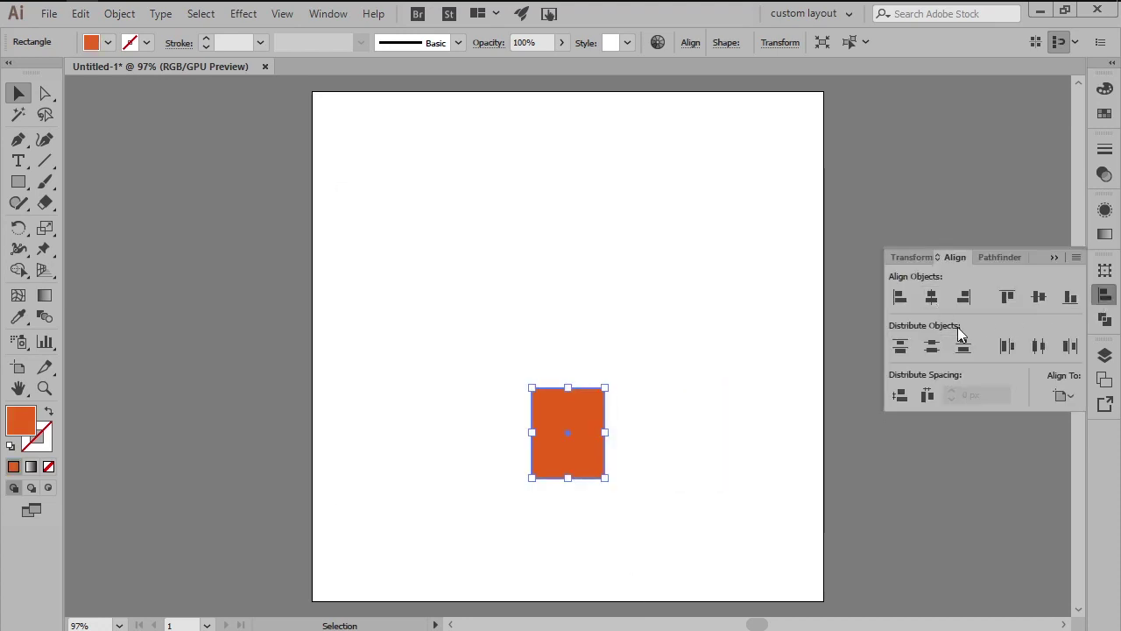
{"action": "left_click", "coordinate": [1039, 299]}
{"action": "left_click", "coordinate": [1105, 296]}
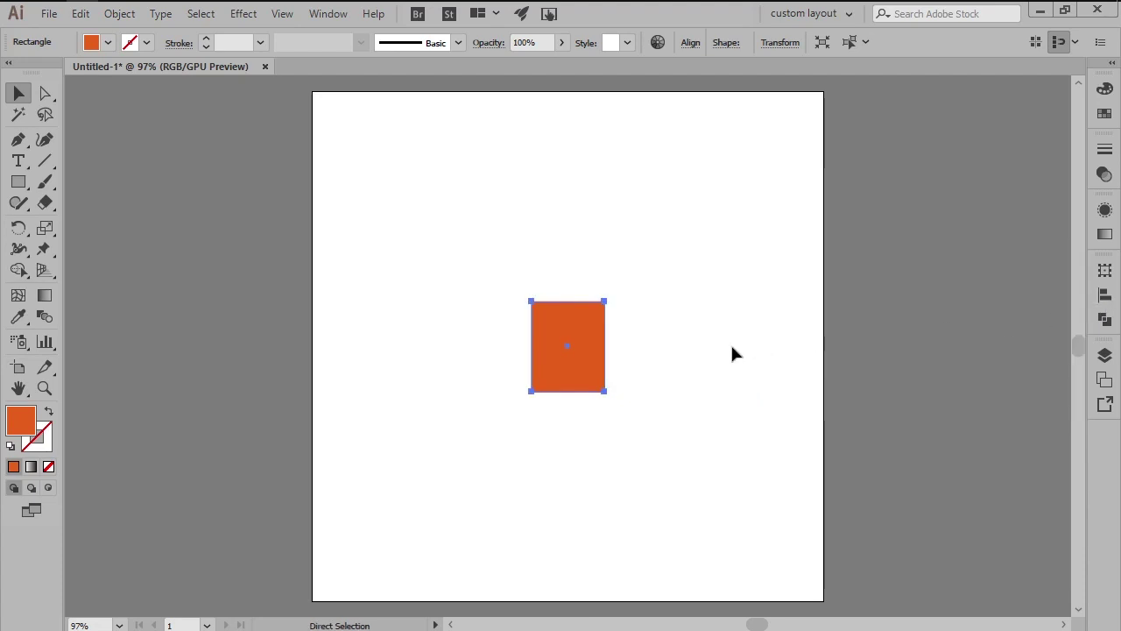
{"action": "key", "text": "ctrl+plus"}
{"action": "key", "text": "ctrl+plus"}
{"action": "key", "text": "ctrl+plus"}
{"action": "key", "text": "ctrl+plus"}
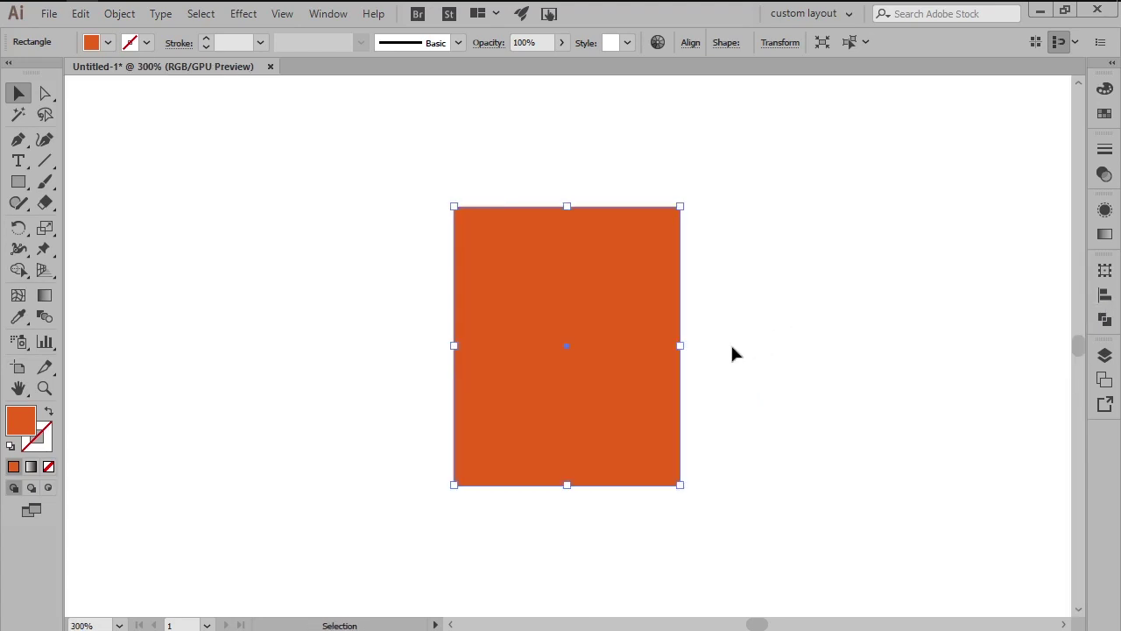
Add anchor points at the midpoints of the rectangle's top and bottom edges.
{"action": "left_click", "coordinate": [29, 145]}
{"action": "left_click_drag", "start_coordinate": [29, 146], "coordinate": [75, 164]}
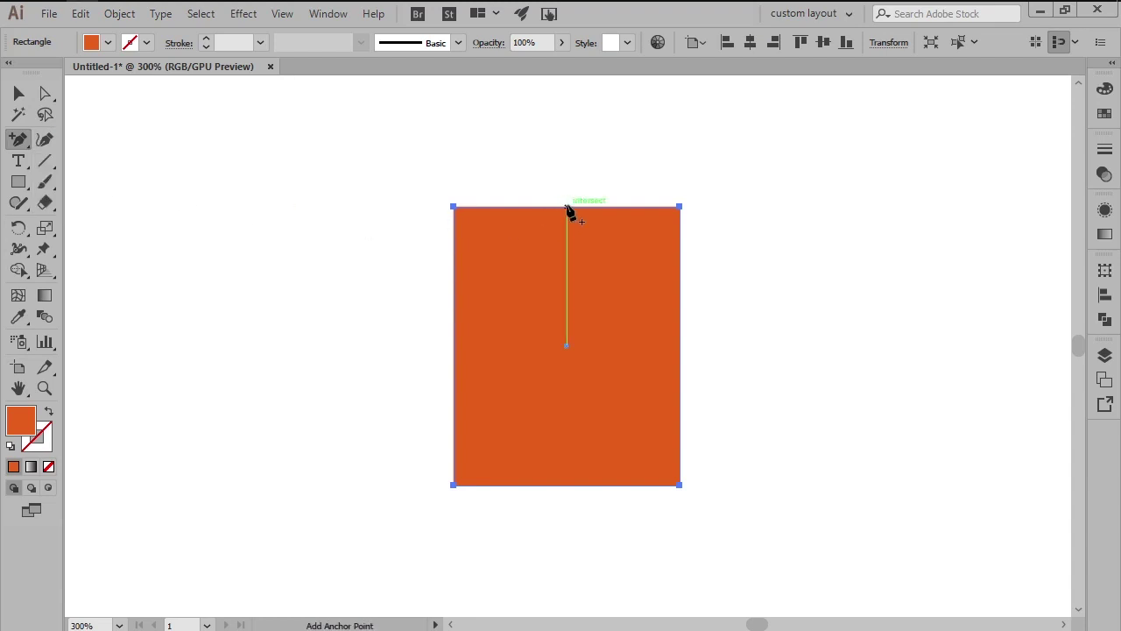
{"action": "left_click", "coordinate": [565, 207]}
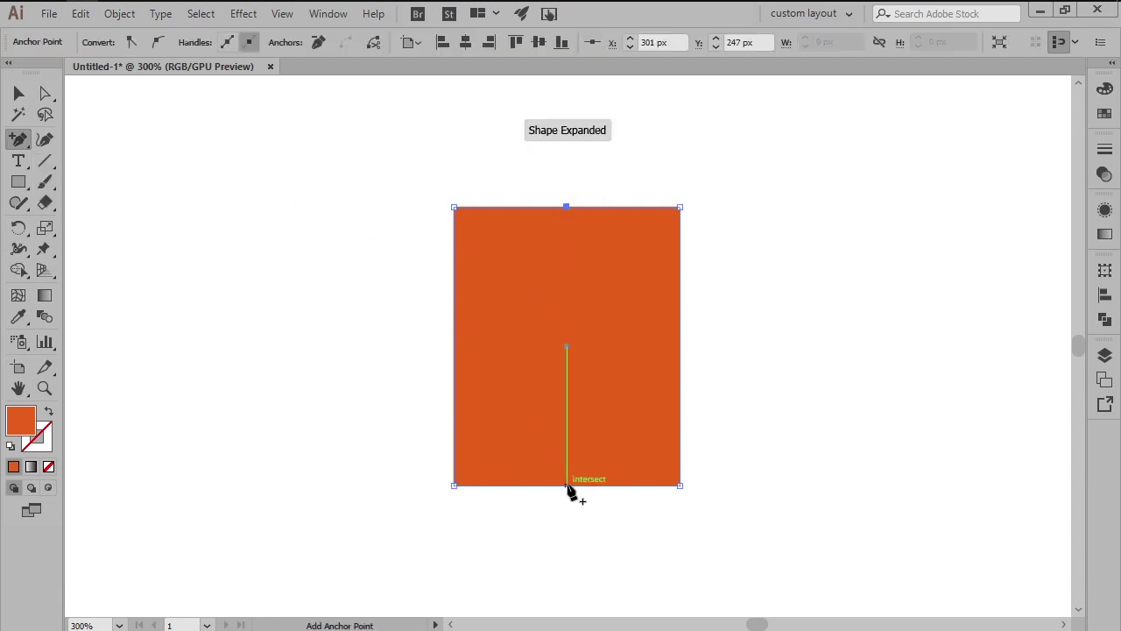
{"action": "left_click", "coordinate": [567, 484]}
{"action": "key", "text": "v"}
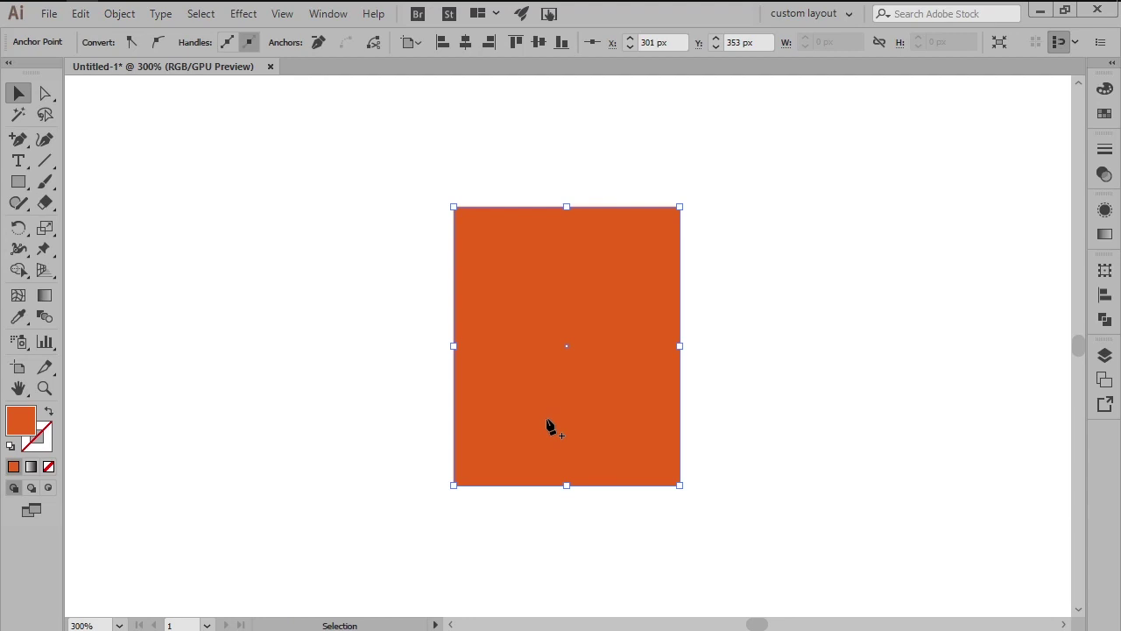
Select both midpoint anchors and move them 26 px up (Vertical -26).
{"action": "left_click", "coordinate": [46, 95]}
{"action": "left_click", "coordinate": [566, 209]}
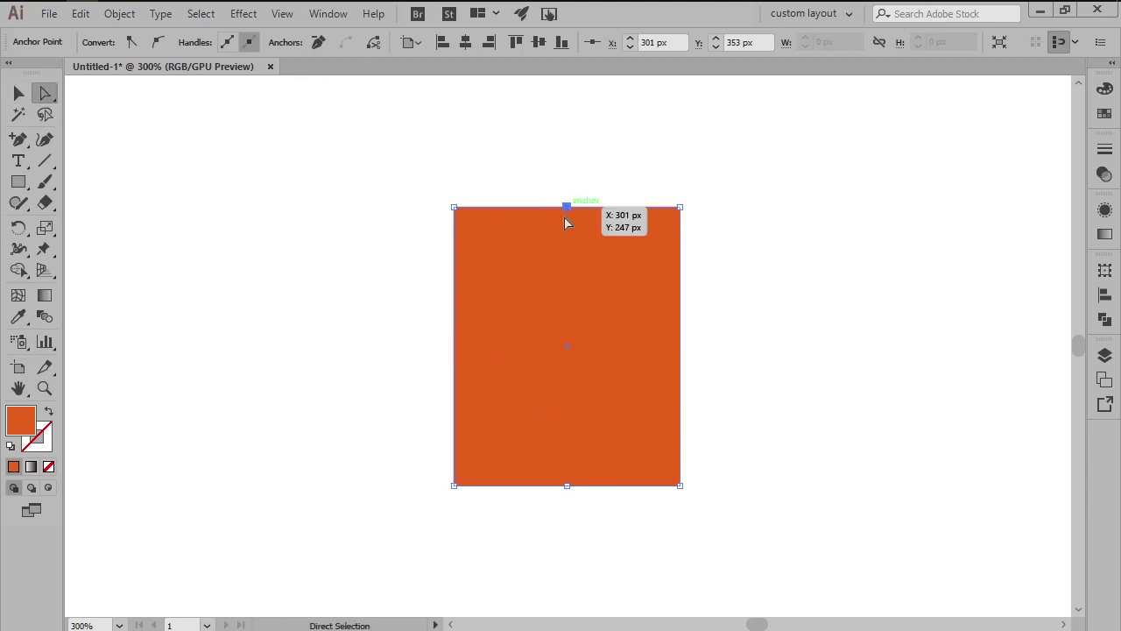
{"action": "left_click", "coordinate": [567, 485], "text": "shift"}
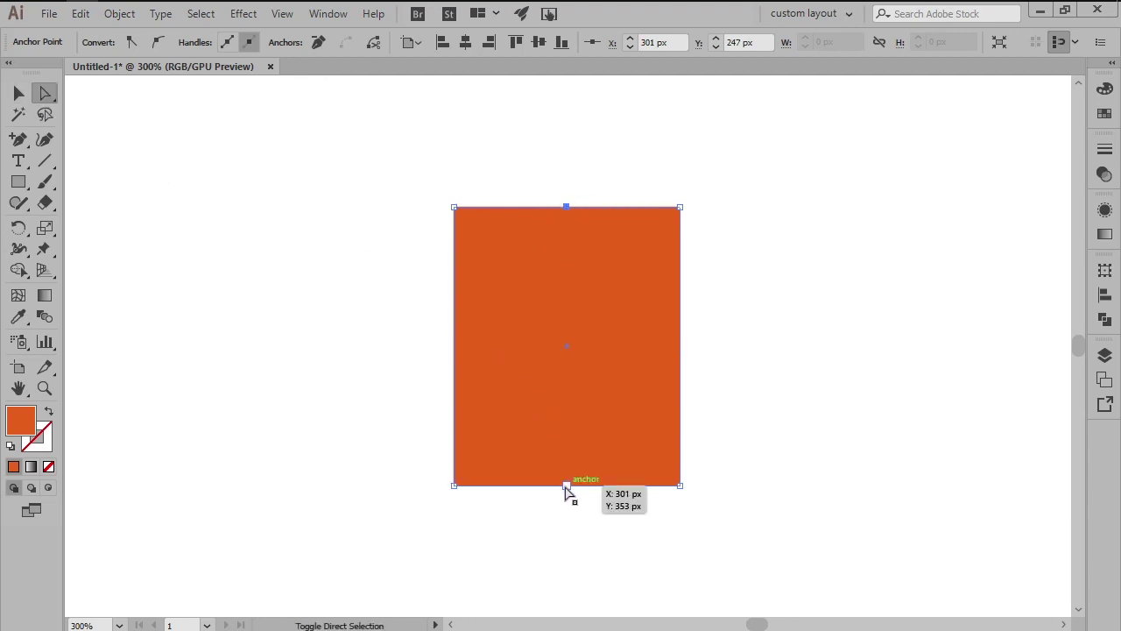
{"action": "right_click", "coordinate": [245, 266]}
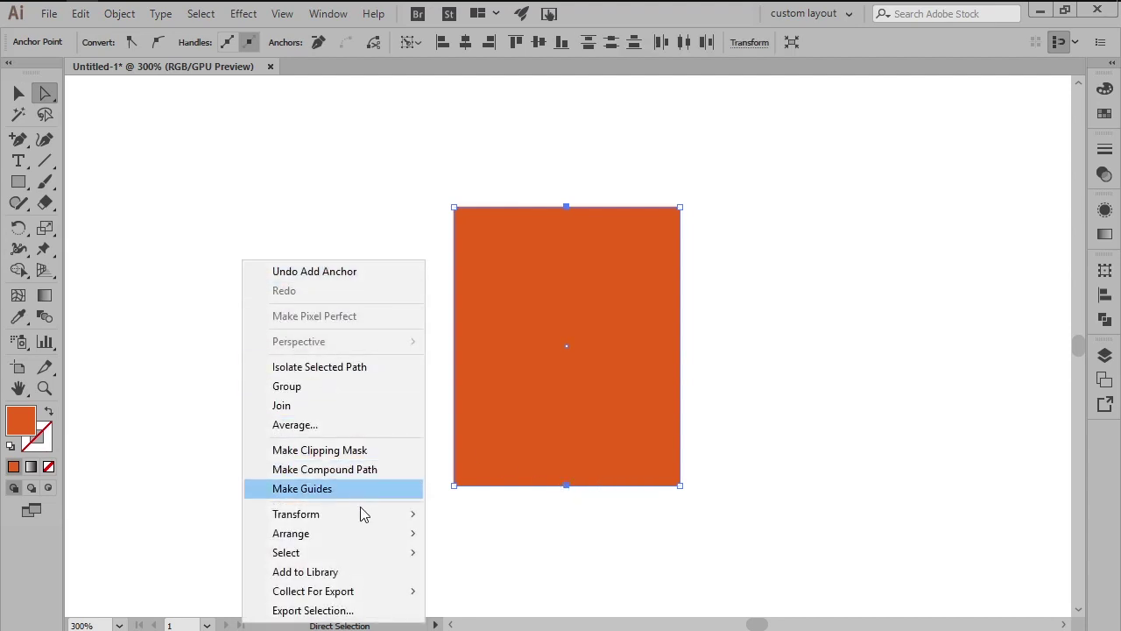
{"action": "mouse_move", "coordinate": [362, 513]}
{"action": "left_click", "coordinate": [480, 388]}
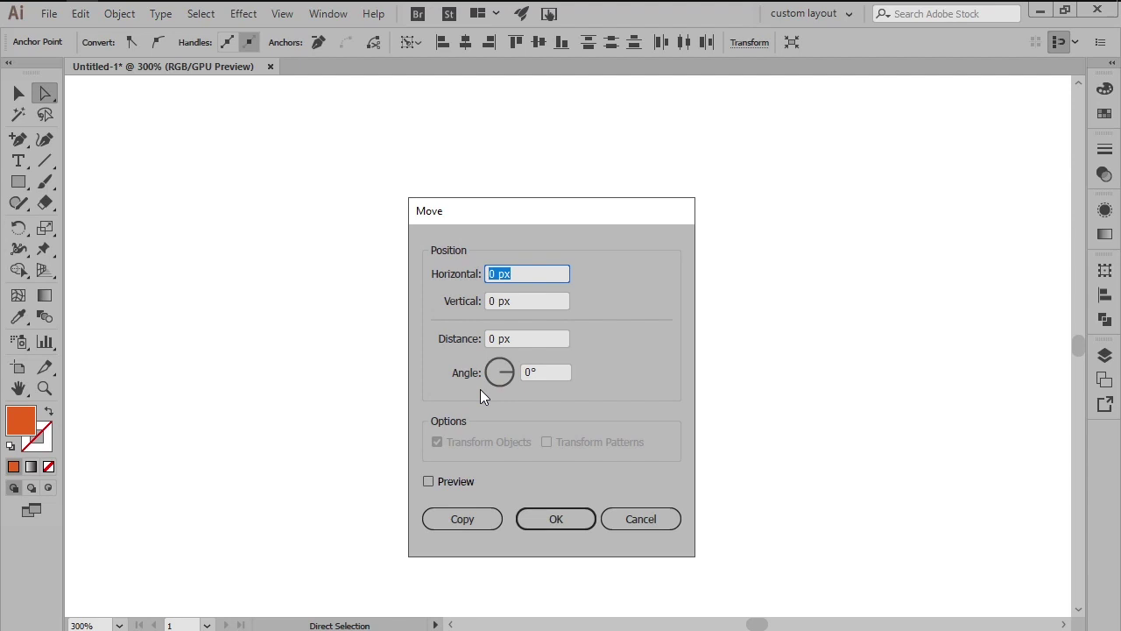
{"action": "key", "text": "Tab"}
{"action": "type", "text": "-26"}
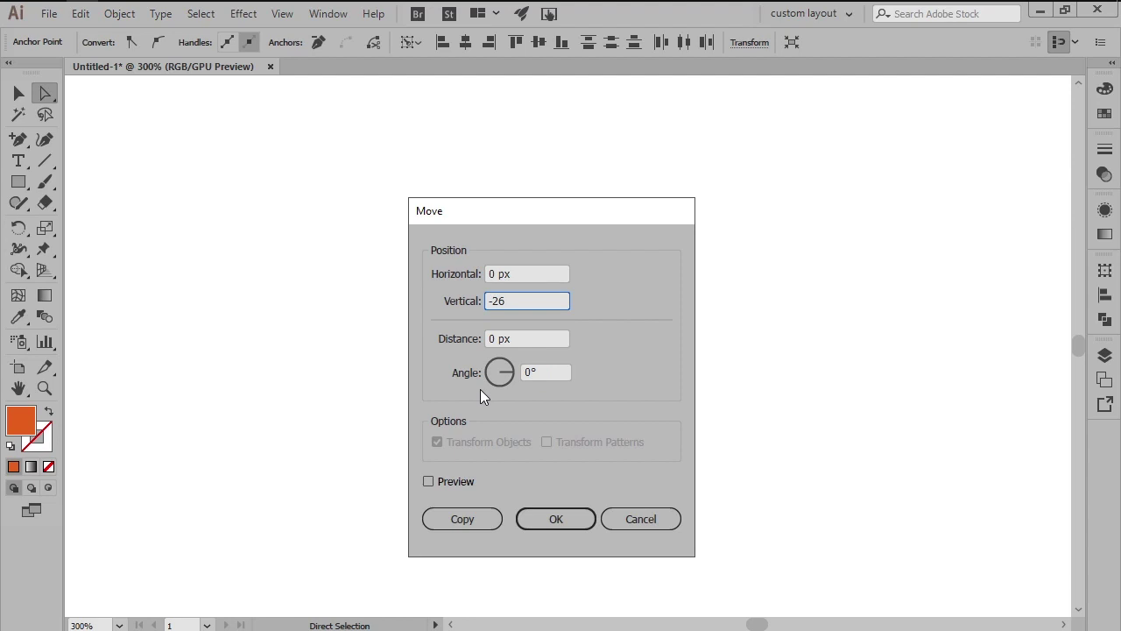
{"action": "key", "text": "Return"}
Make a copy of the chevron shifted 14 px upward (Vertical -14).
{"action": "key", "text": "v"}
{"action": "left_click", "coordinate": [447, 379]}
{"action": "left_click", "coordinate": [463, 360]}
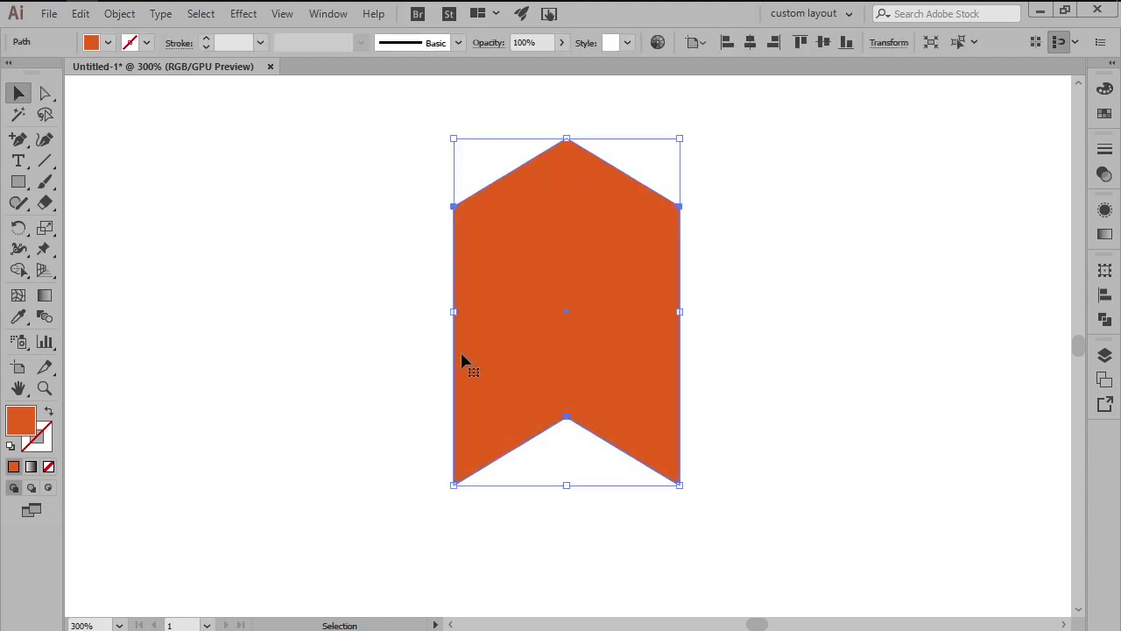
{"action": "right_click", "coordinate": [265, 241]}
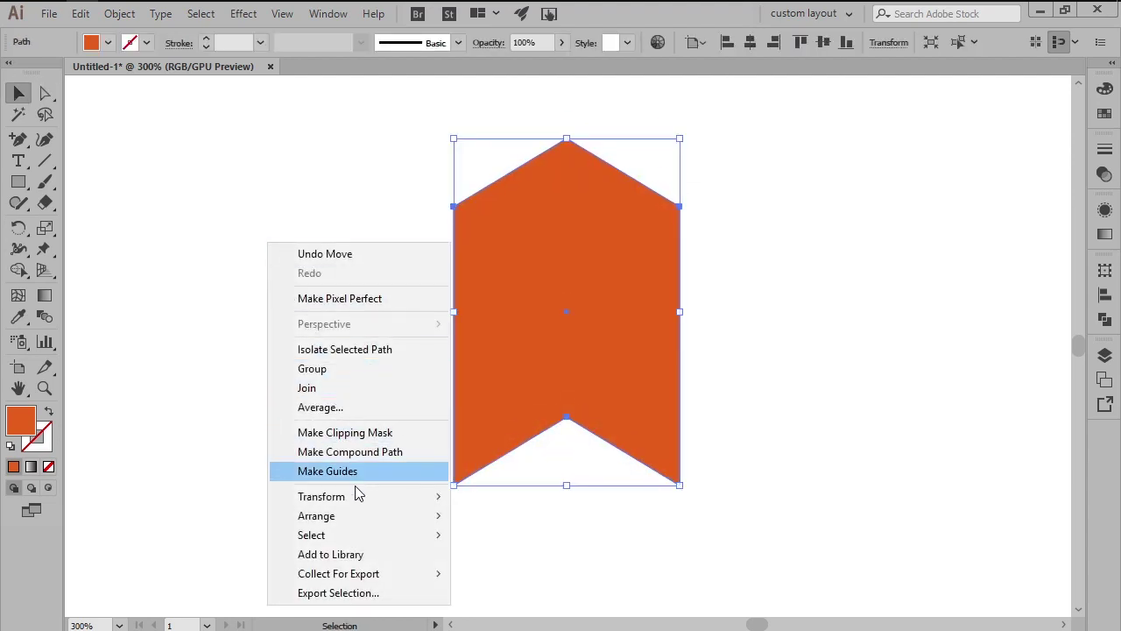
{"action": "mouse_move", "coordinate": [321, 496]}
{"action": "left_click", "coordinate": [501, 369]}
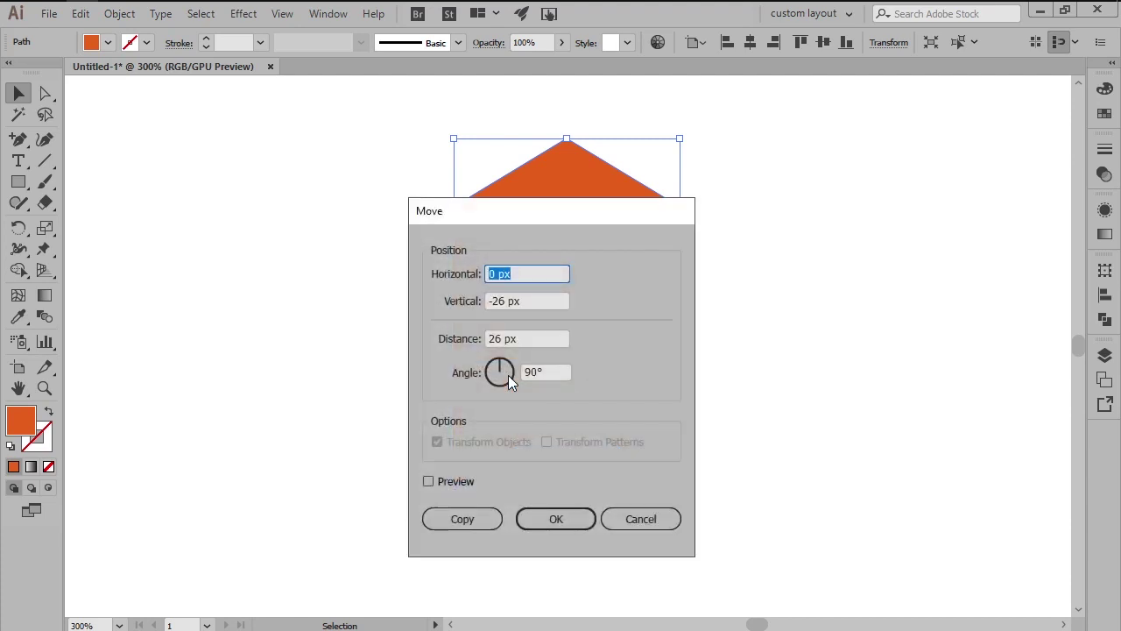
{"action": "key", "text": "Tab"}
{"action": "type", "text": "-14"}
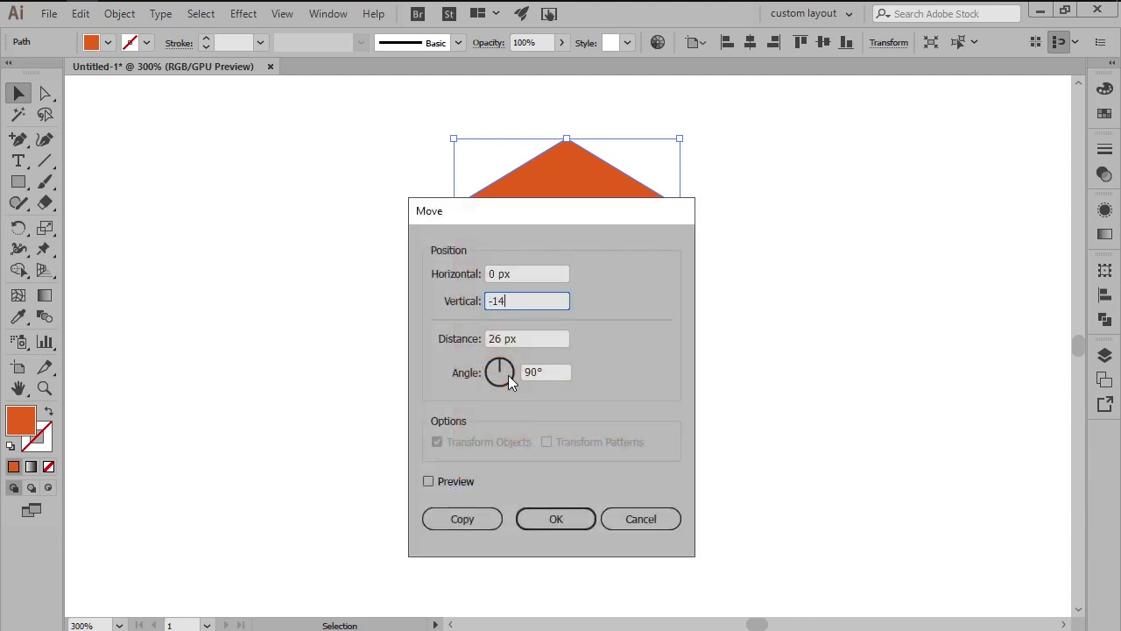
{"action": "left_click", "coordinate": [478, 519]}
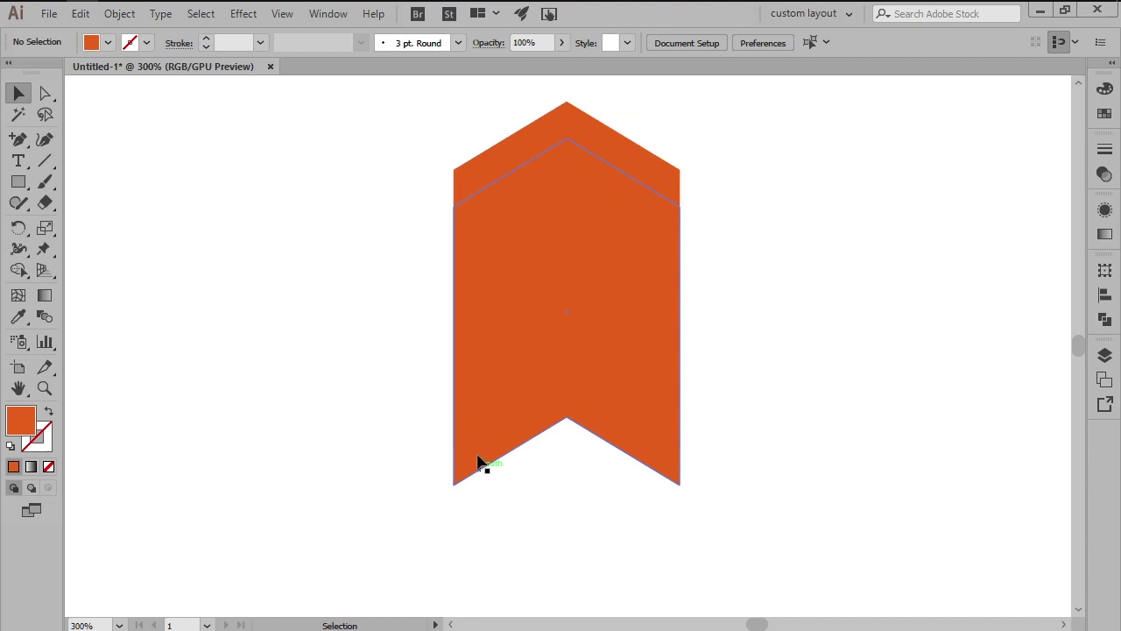
Subtract the two chevrons with Minus Front and fill the resulting top band black.
{"action": "left_click", "coordinate": [481, 465]}
{"action": "left_click", "coordinate": [479, 180], "text": "shift"}
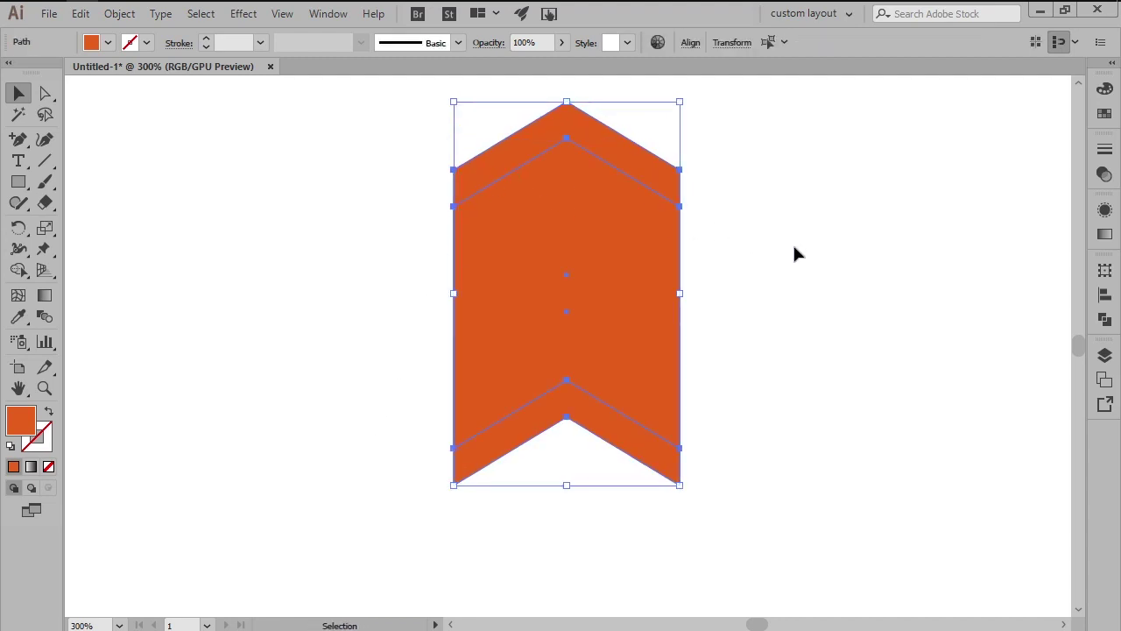
{"action": "left_click", "coordinate": [1105, 318]}
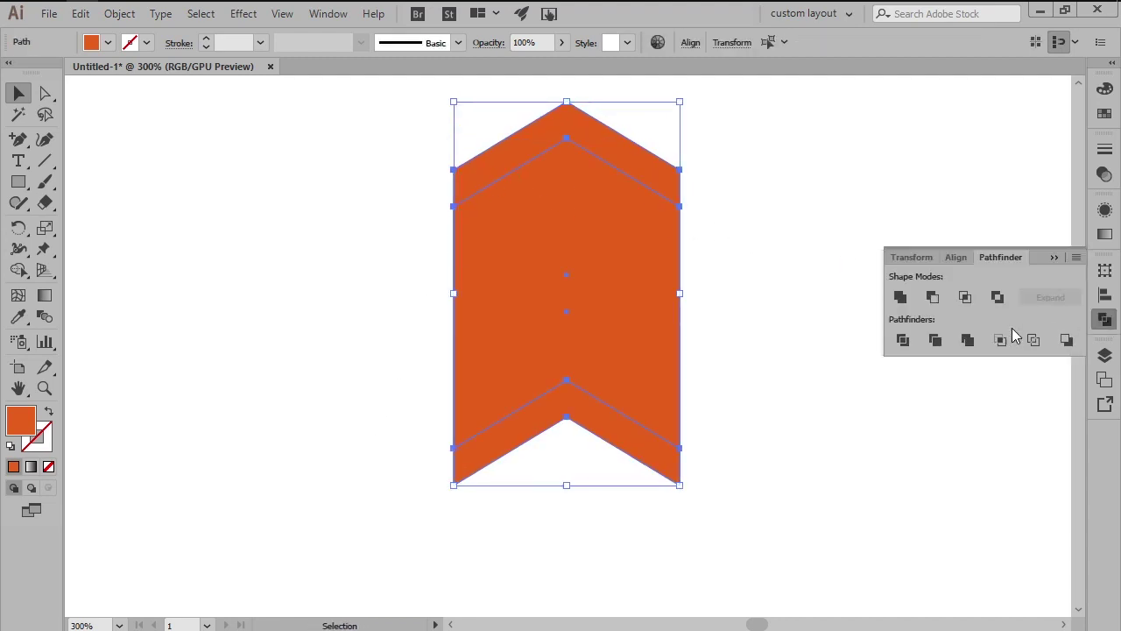
{"action": "left_click", "coordinate": [934, 298]}
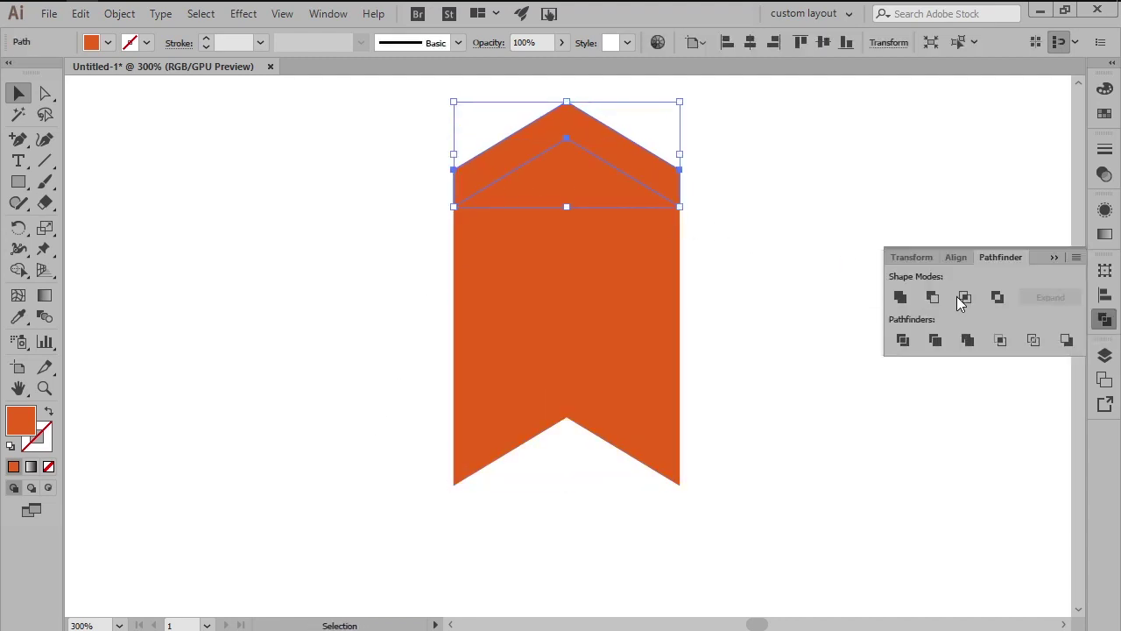
{"action": "left_click", "coordinate": [1104, 113]}
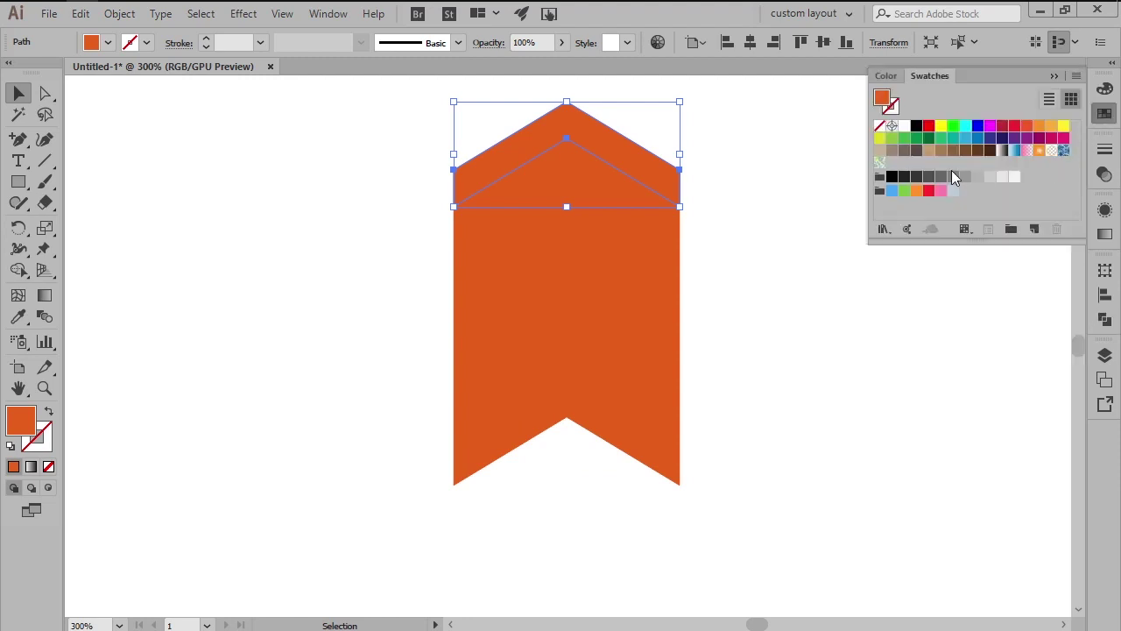
{"action": "left_click", "coordinate": [917, 127]}
Copy the black band to the chevron's bottom and group all three pieces.
{"action": "left_click", "coordinate": [1104, 113]}
{"action": "left_click_drag", "start_coordinate": [645, 179], "coordinate": [593, 490]}
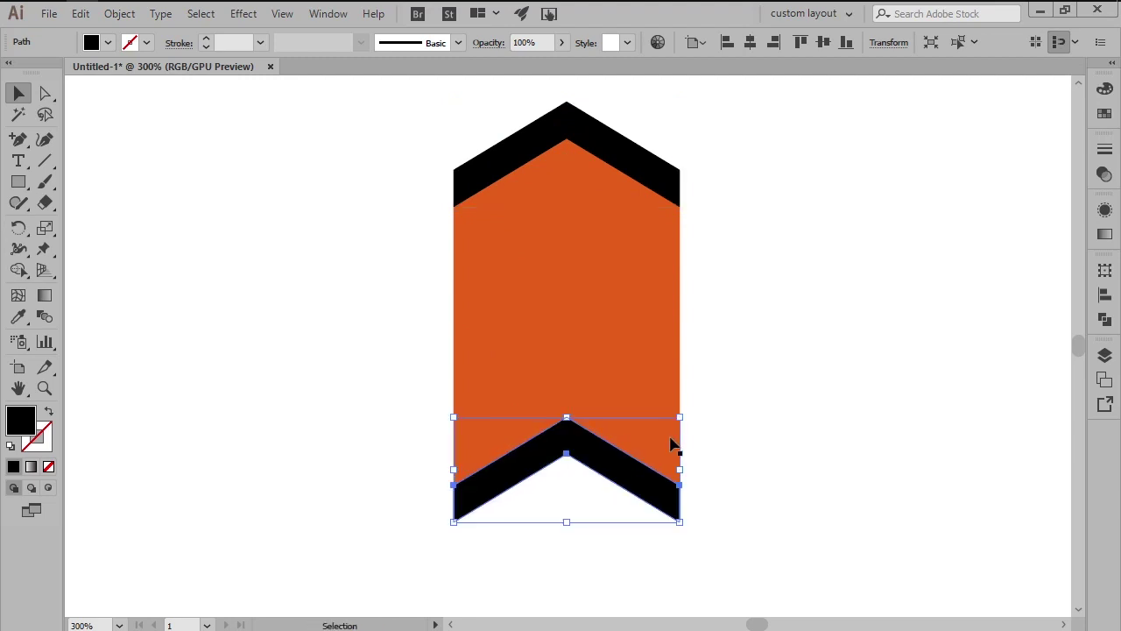
{"action": "left_click_drag", "start_coordinate": [758, 138], "coordinate": [538, 515]}
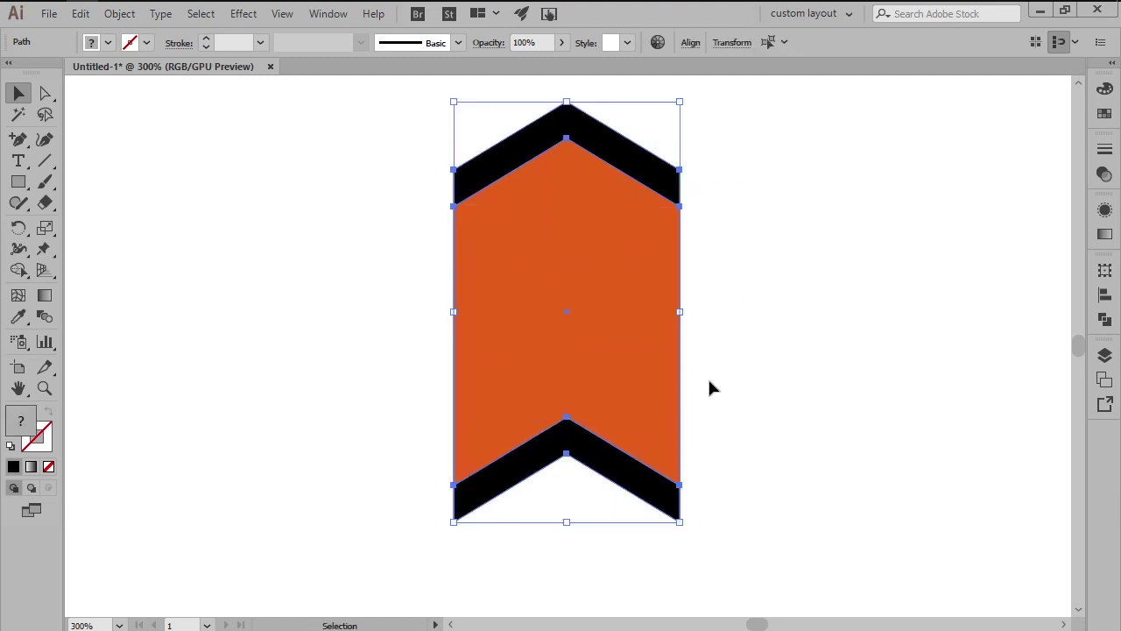
{"action": "key", "text": "ctrl+g"}
{"action": "left_click", "coordinate": [796, 324]}
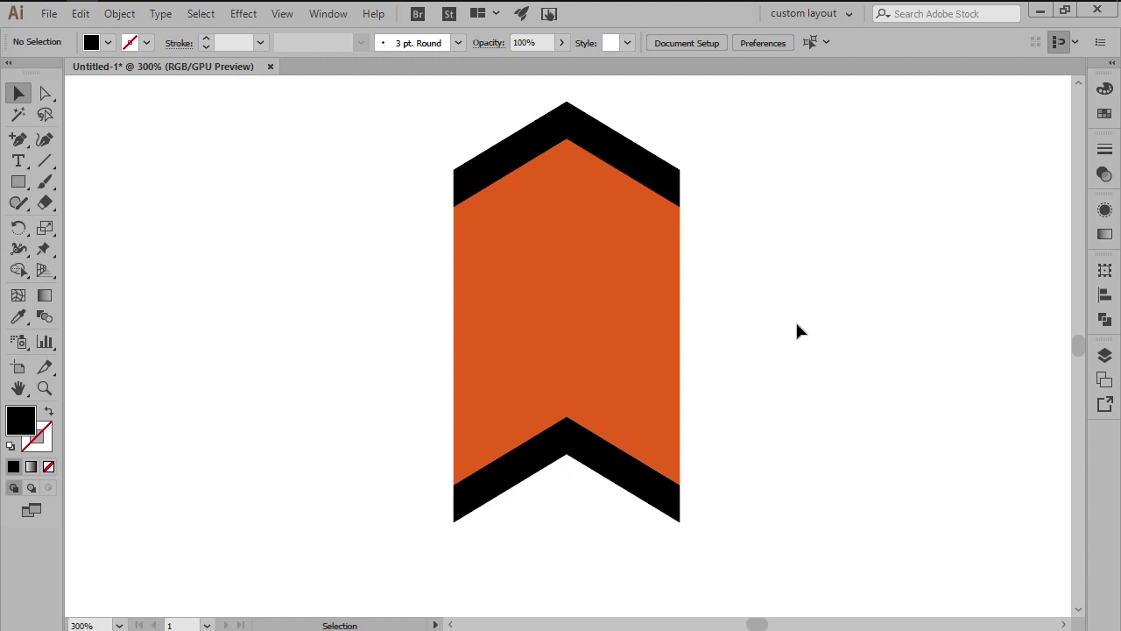
{"action": "key", "text": "m"}
{"action": "left_click", "coordinate": [797, 324]}
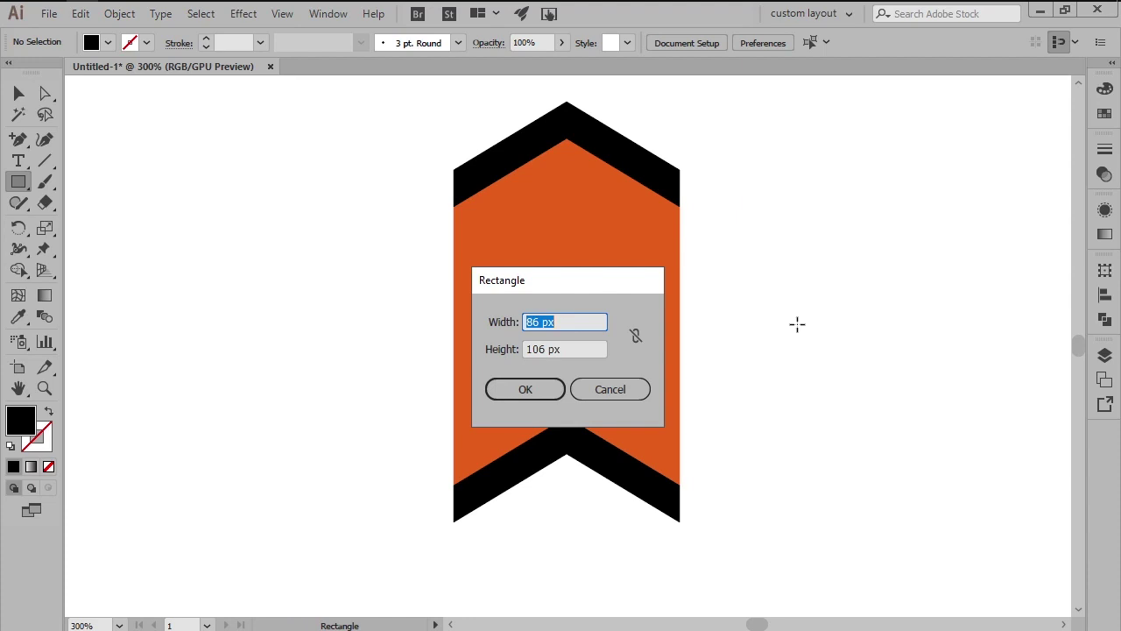
Create a 30 × 15 px rectangle.
{"action": "type", "text": "30"}
{"action": "key", "text": "Tab"}
{"action": "type", "text": "15"}
{"action": "key", "text": "Return"}
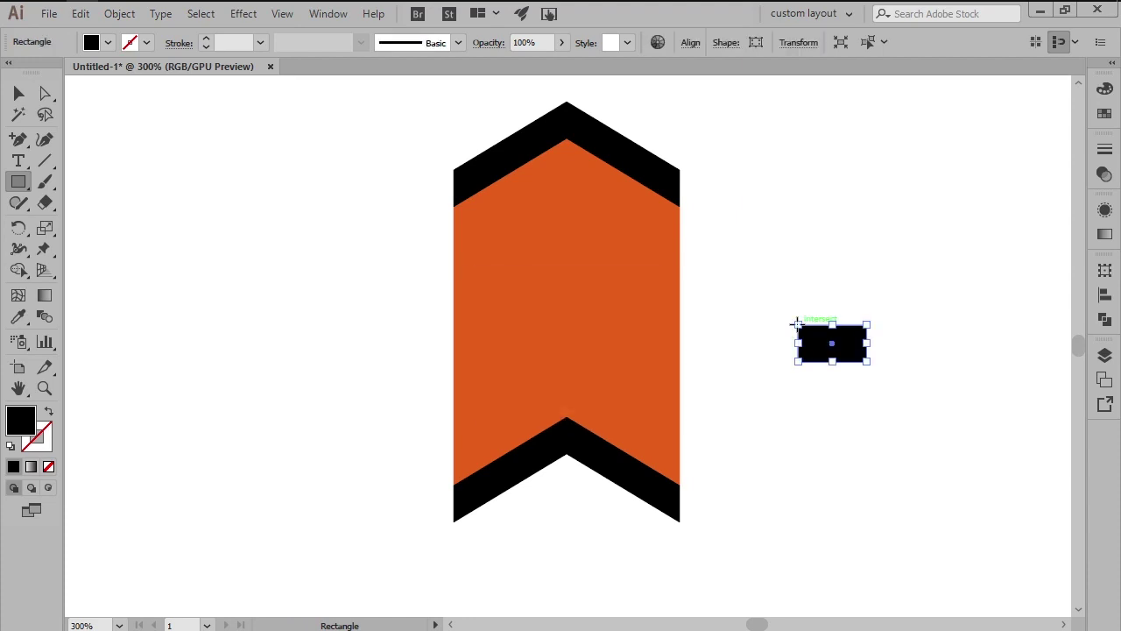
Fill the small rectangle with red #BA2020.
{"action": "key", "text": "v"}
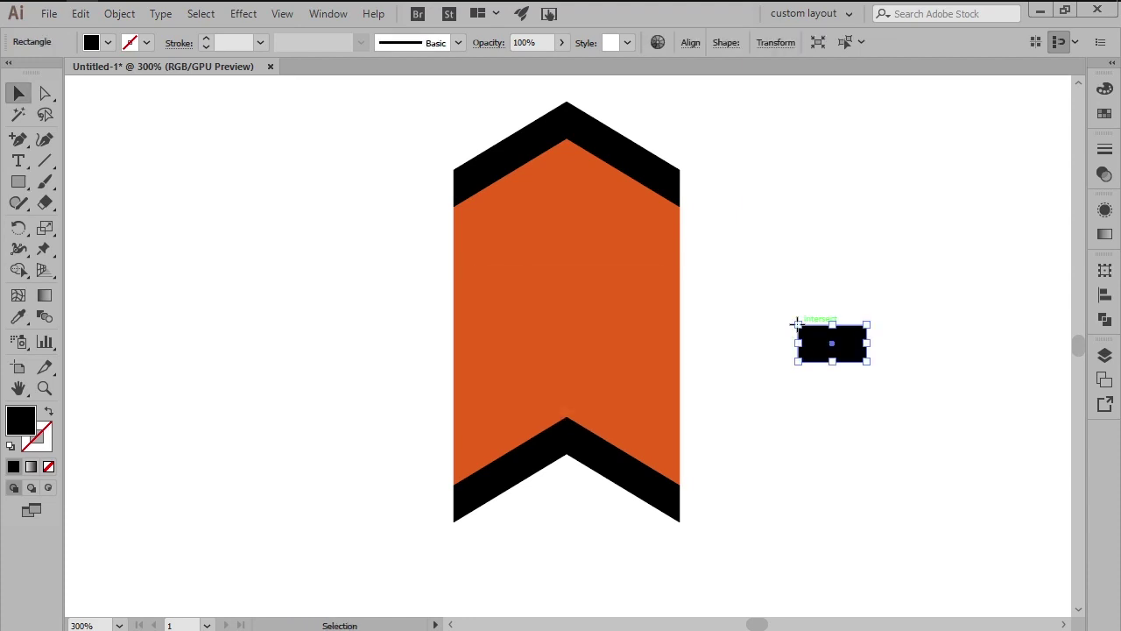
{"action": "double_click", "coordinate": [16, 433]}
{"action": "type", "text": "BA2020"}
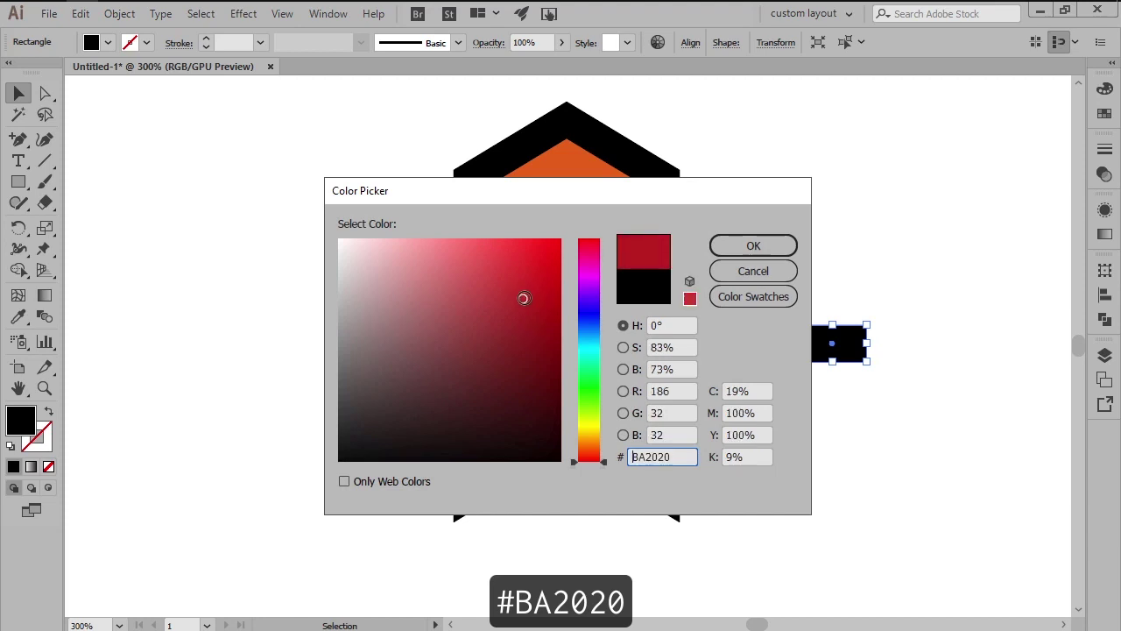
{"action": "left_click", "coordinate": [753, 246]}
Place the red rectangle at the chevron's top centre, then move it 50 px down.
{"action": "left_click_drag", "start_coordinate": [797, 339], "coordinate": [530, 120]}
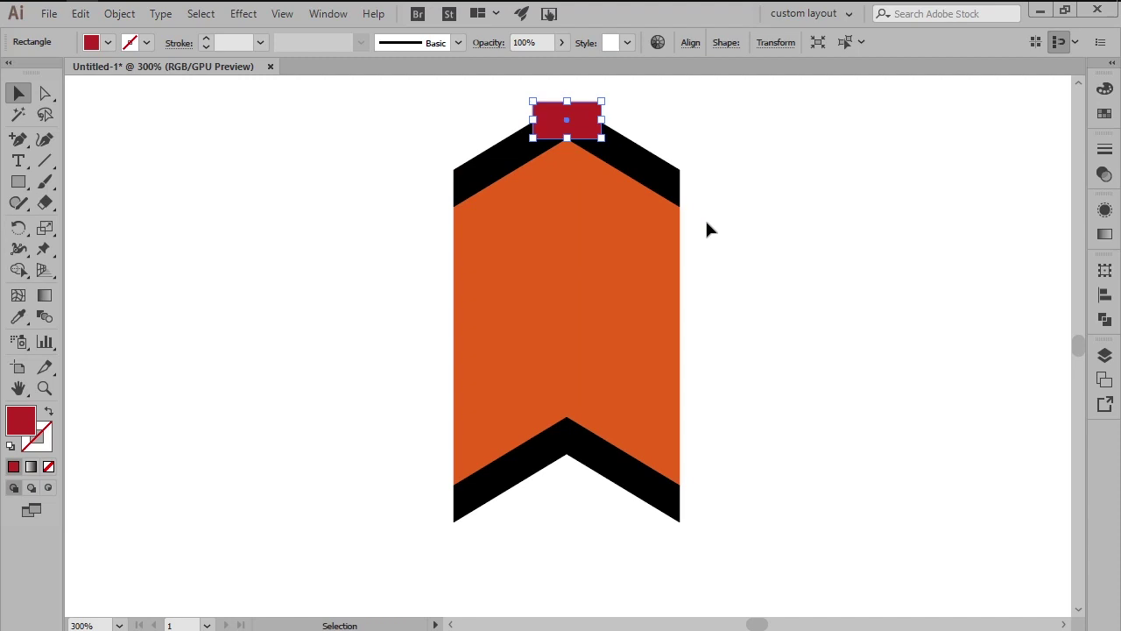
{"action": "right_click", "coordinate": [714, 244]}
{"action": "mouse_move", "coordinate": [783, 496]}
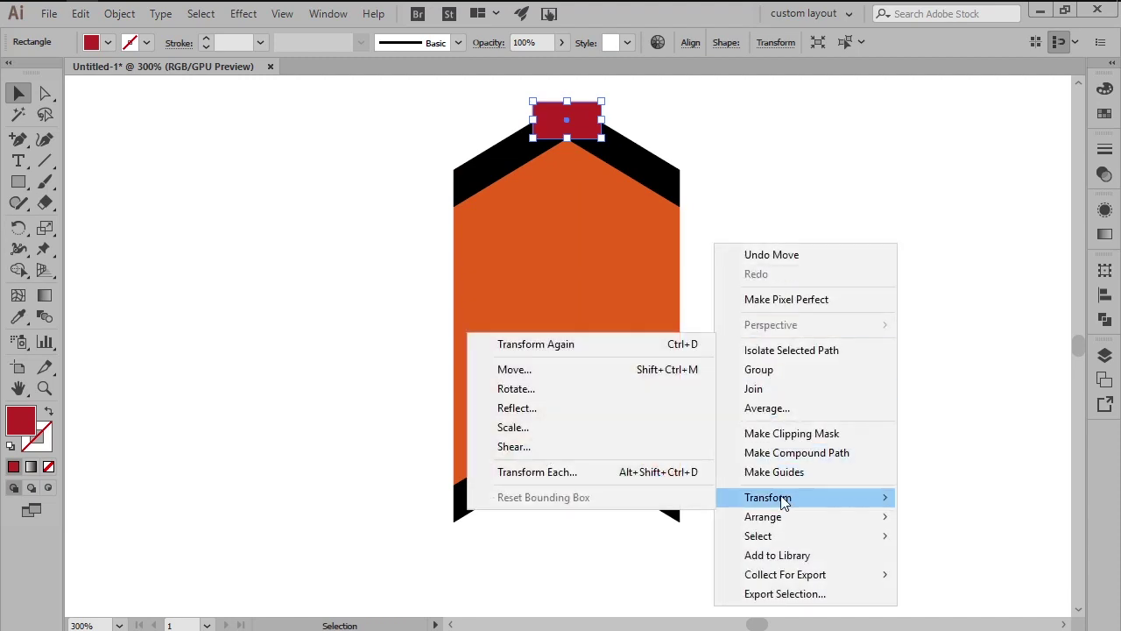
{"action": "left_click", "coordinate": [600, 375]}
{"action": "type", "text": "0"}
{"action": "key", "text": "Tab"}
{"action": "type", "text": "50"}
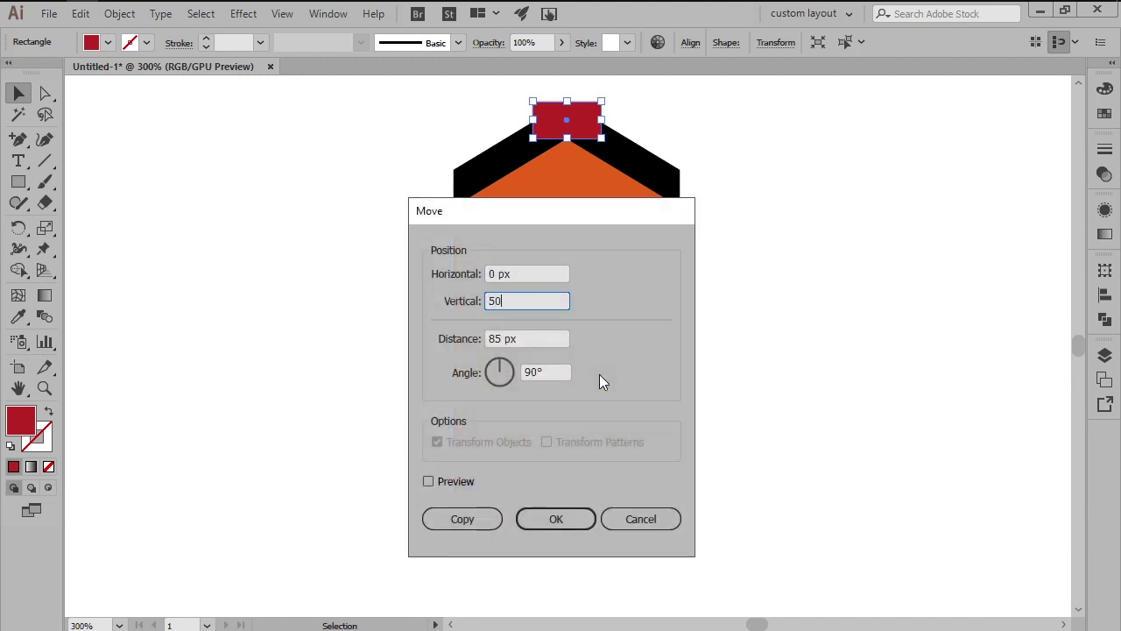
{"action": "key", "text": "Return"}
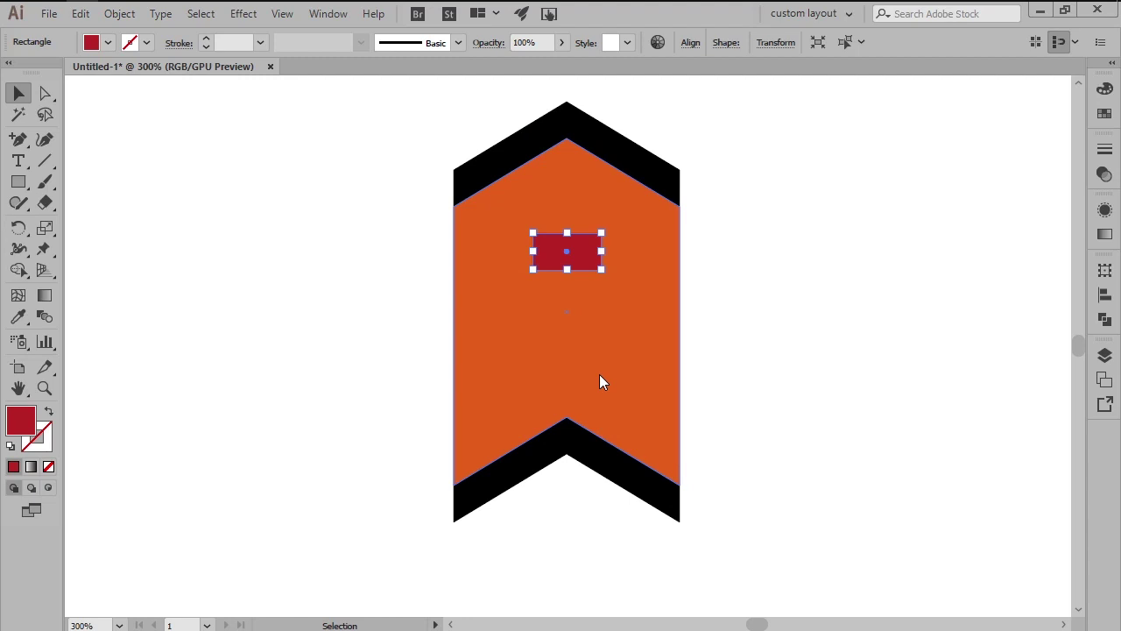
Add midpoints on the red rectangle's top and bottom edges and nudge each outward two steps.
{"action": "key", "text": "p"}
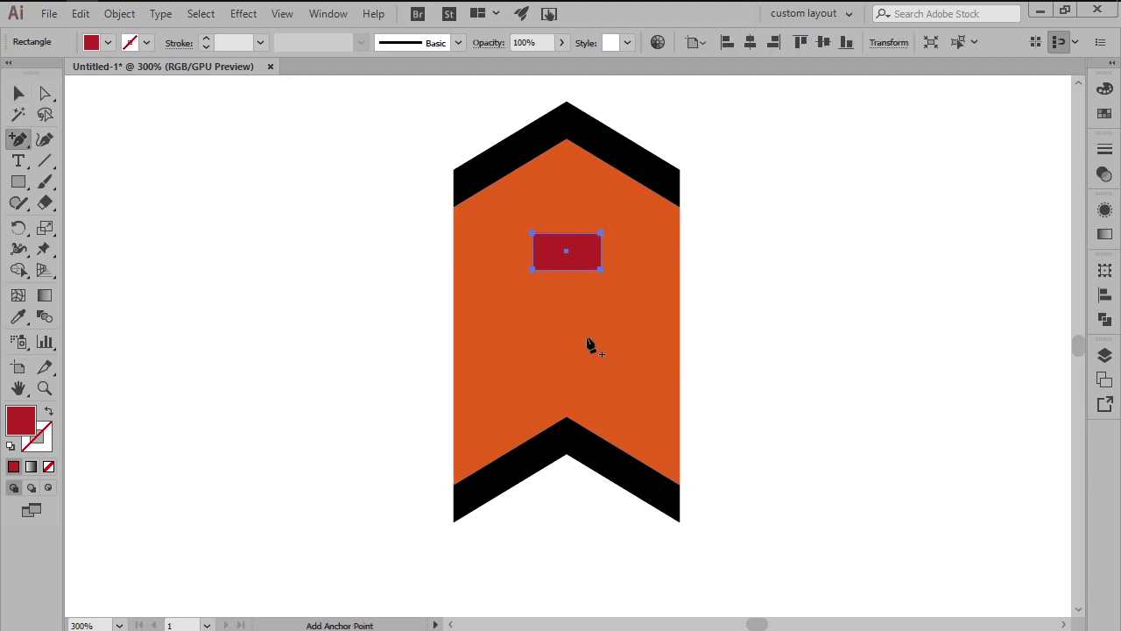
{"action": "left_click", "coordinate": [565, 269]}
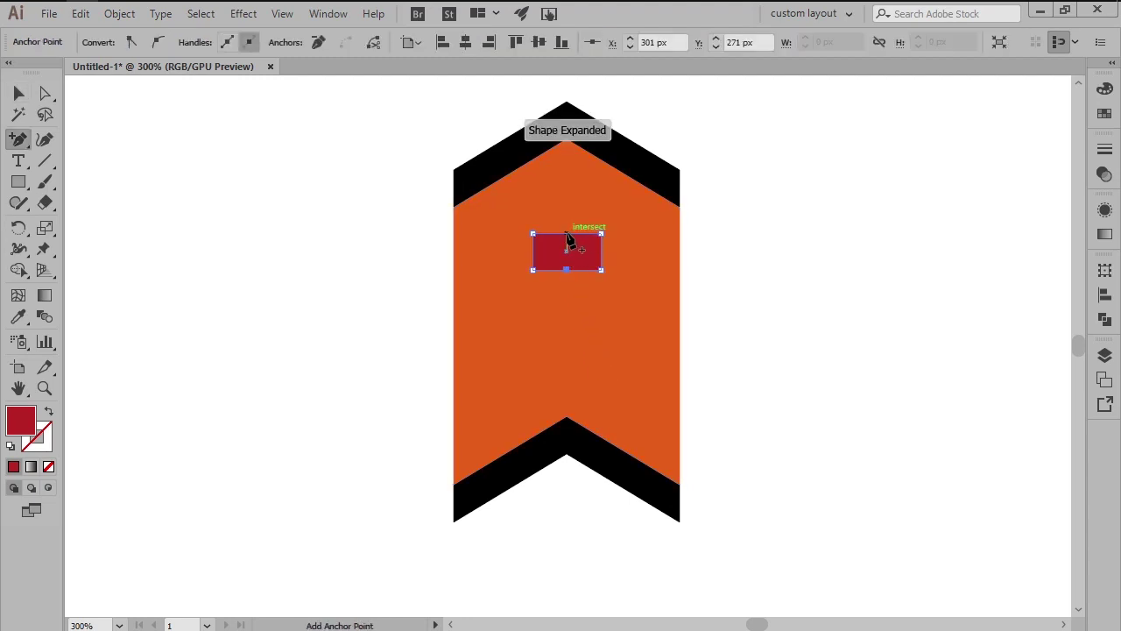
{"action": "left_click", "coordinate": [567, 234]}
{"action": "key", "text": "a"}
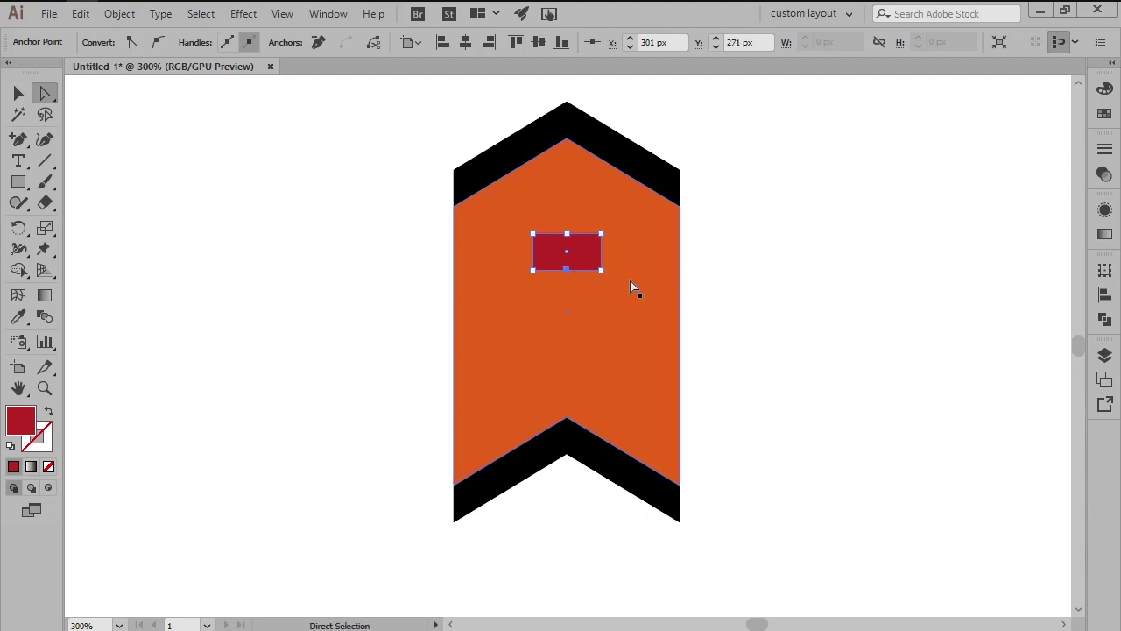
{"action": "key", "text": "Down"}
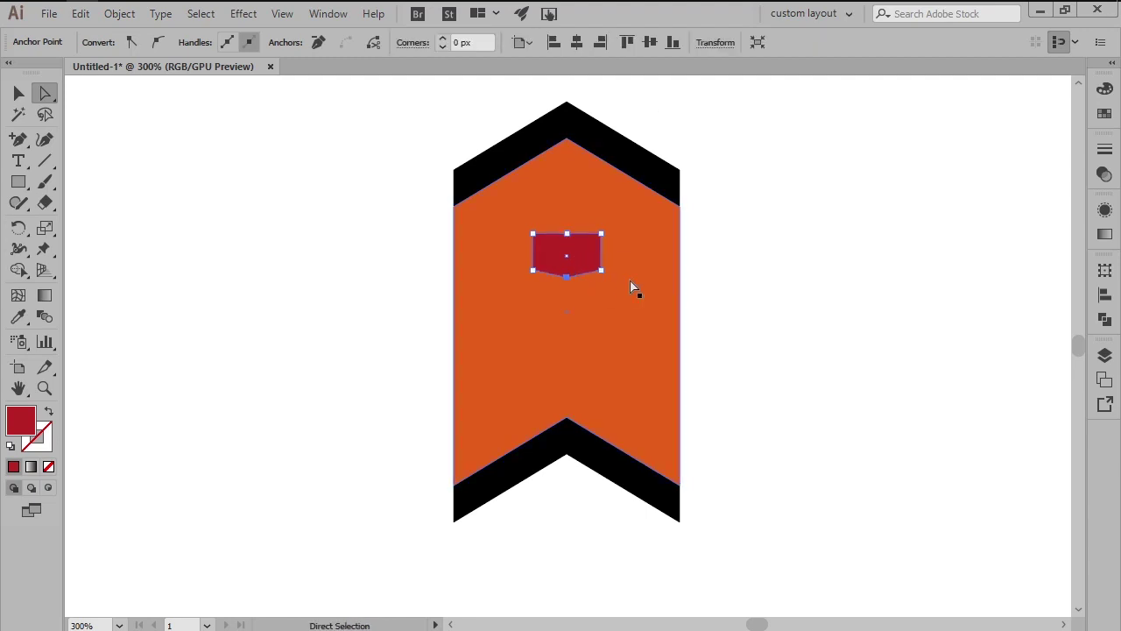
{"action": "key", "text": "Down"}
{"action": "left_click", "coordinate": [567, 234]}
{"action": "key", "text": "Up"}
{"action": "key", "text": "Up"}
{"action": "key", "text": "Up"}
{"action": "key", "text": "Up"}
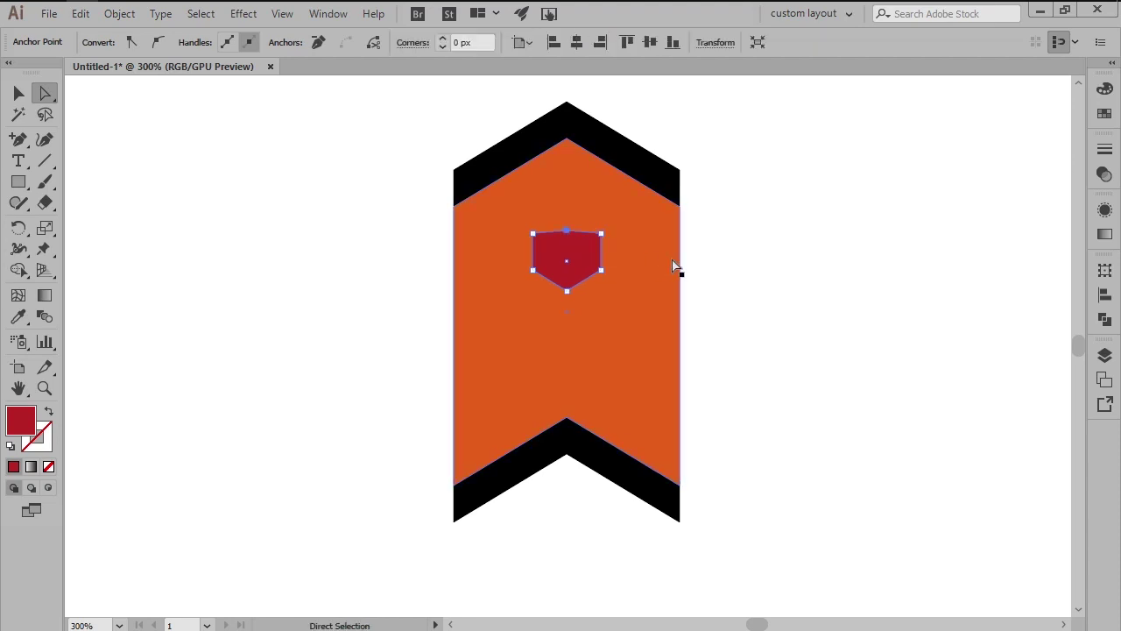
{"action": "key", "text": "Up"}
{"action": "key", "text": "Up"}
{"action": "key", "text": "Up"}
{"action": "key", "text": "Up"}
{"action": "key", "text": "v"}
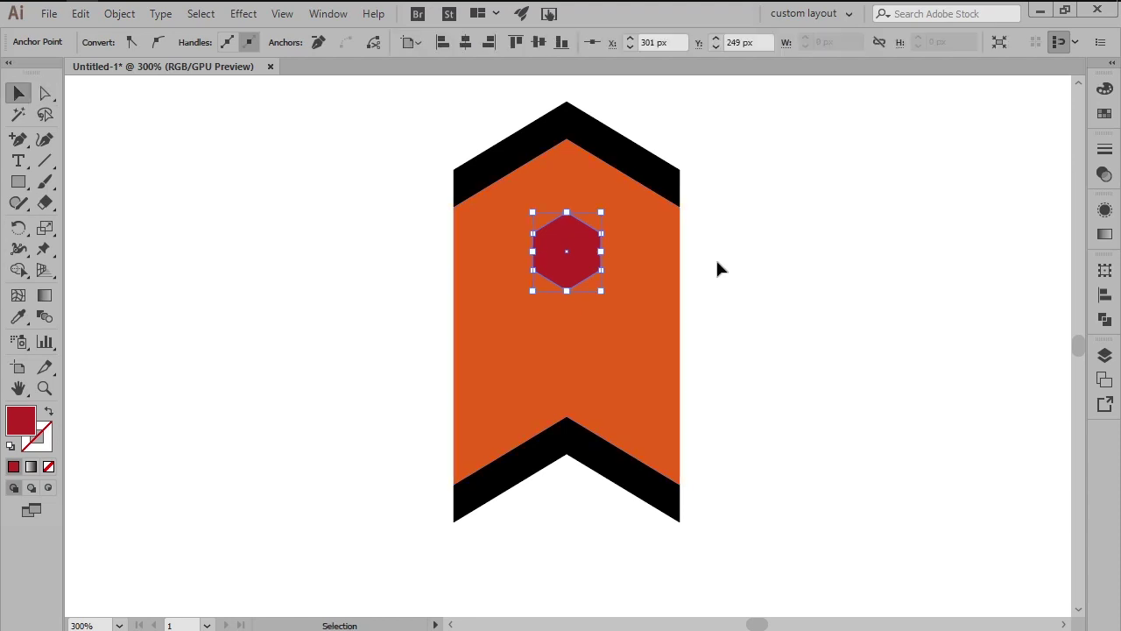
{"action": "left_click", "coordinate": [719, 267]}
{"action": "left_click", "coordinate": [590, 262]}
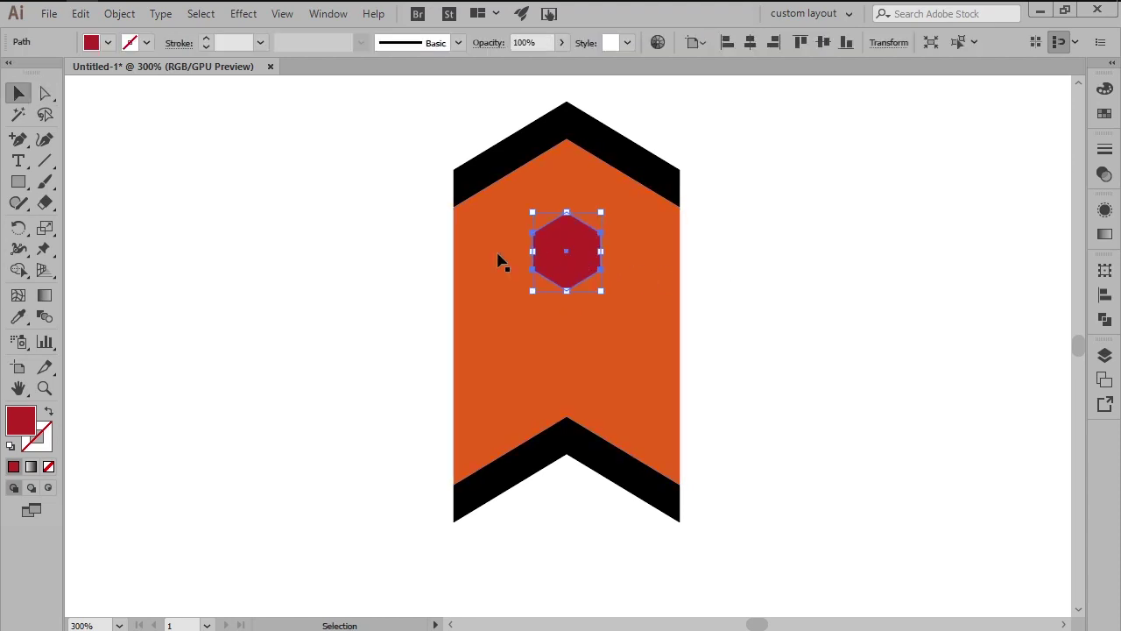
Create a 12 px offset path around the red hexagon.
{"action": "left_click", "coordinate": [119, 13]}
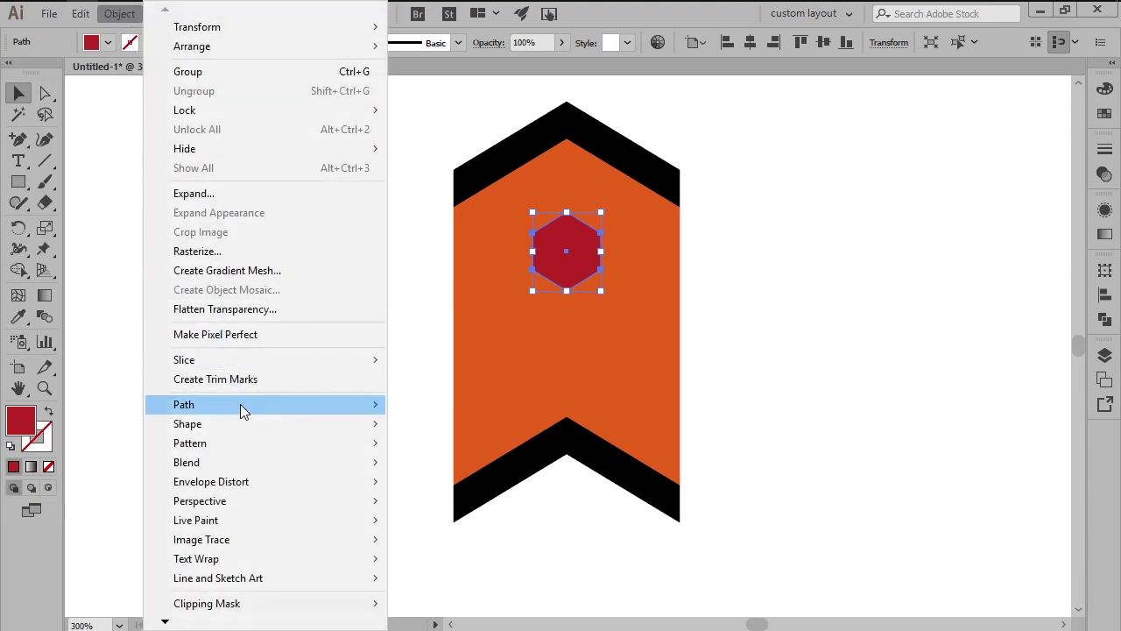
{"action": "mouse_move", "coordinate": [307, 407]}
{"action": "left_click", "coordinate": [459, 253]}
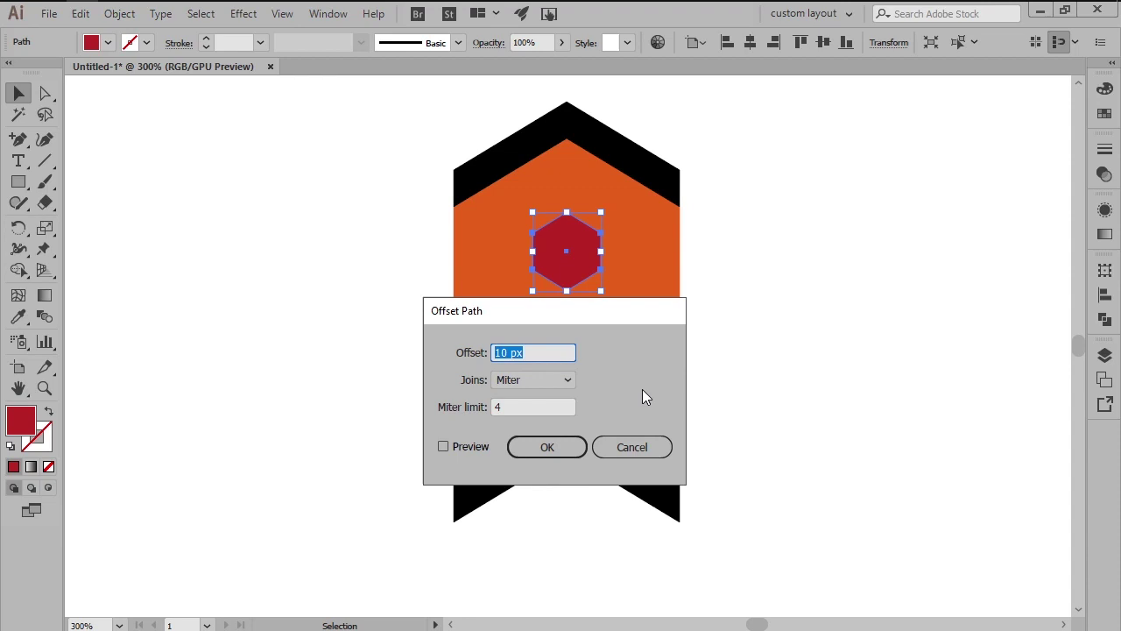
{"action": "type", "text": "12"}
{"action": "left_click", "coordinate": [566, 442]}
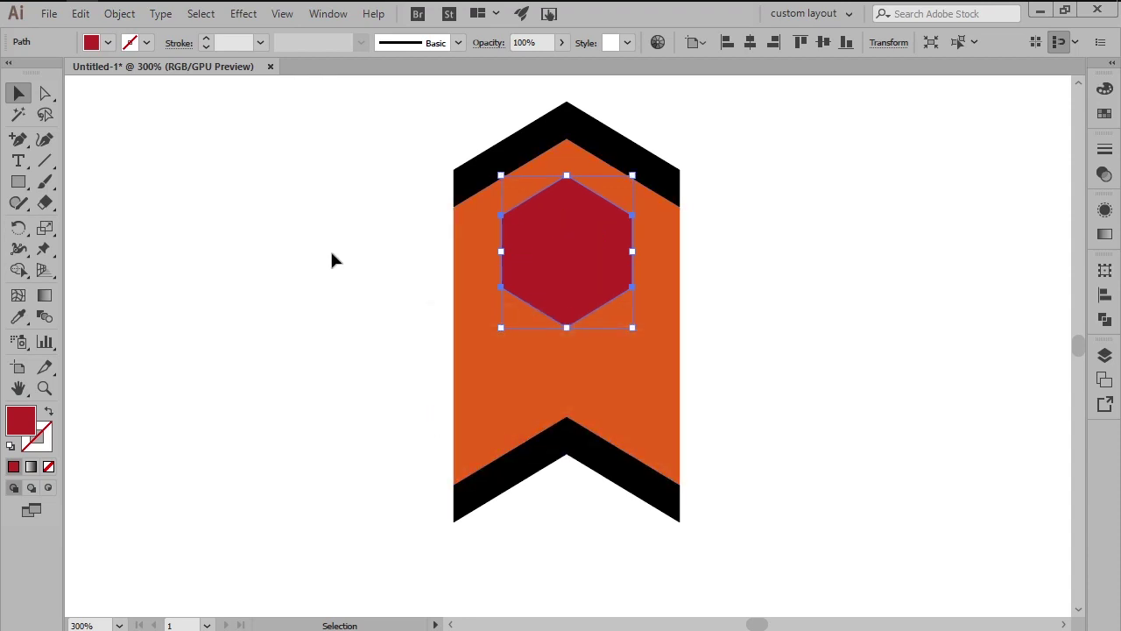
With Pixel Preview on, snap the offset hexagon's top, left and right corners to pixels.
{"action": "left_click", "coordinate": [279, 15]}
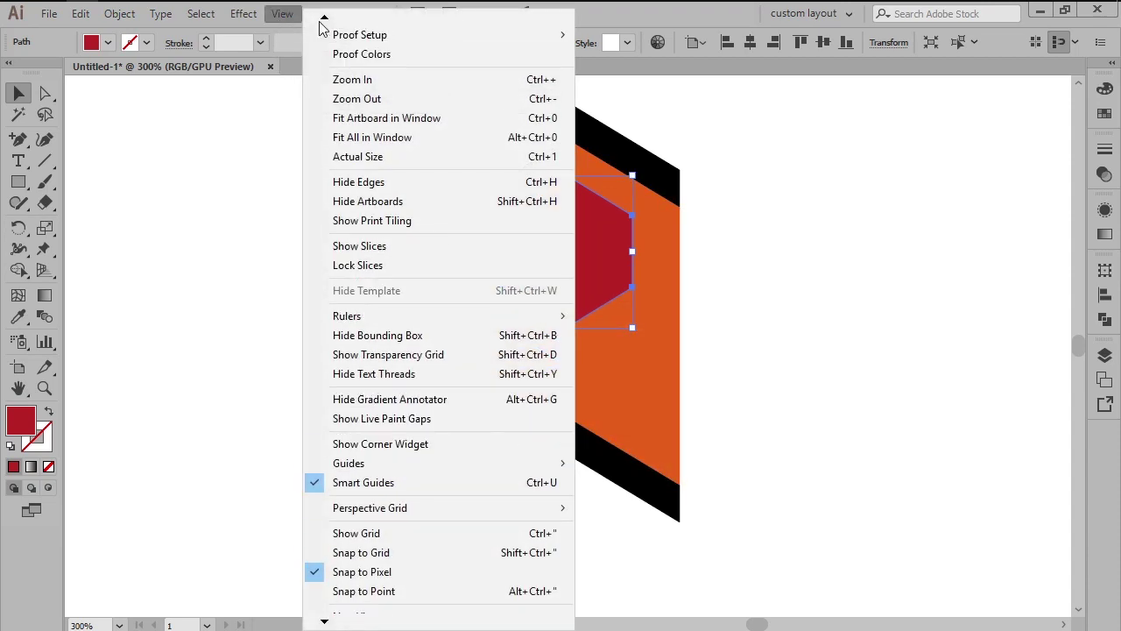
{"action": "left_click", "coordinate": [494, 80]}
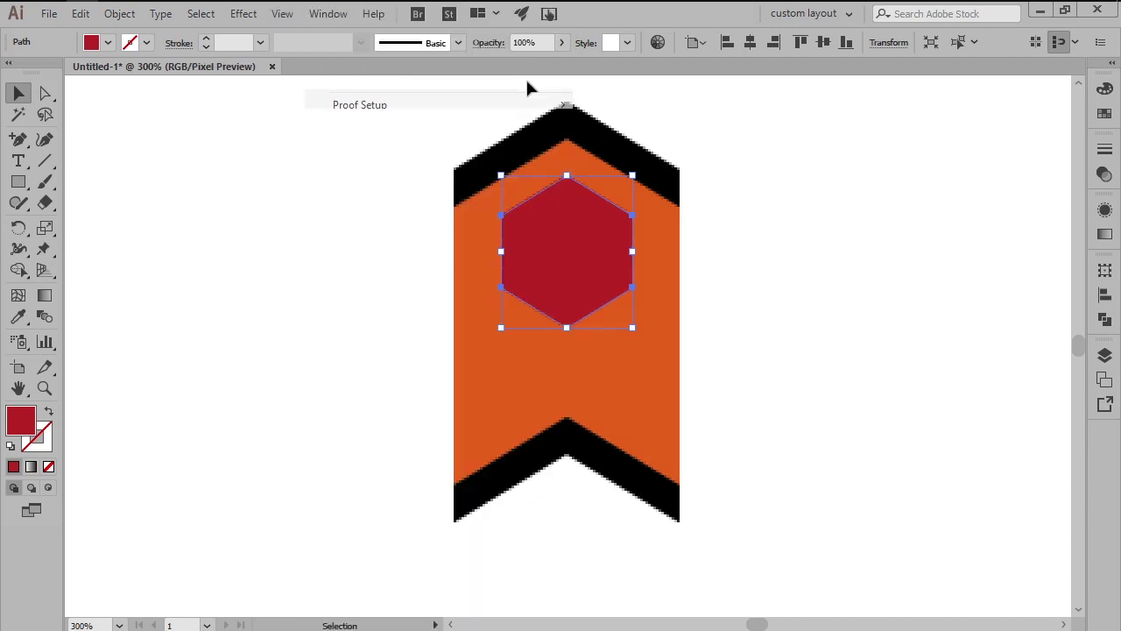
{"action": "scroll", "coordinate": [580, 177], "scroll_direction": "up", "scroll_amount": 5}
{"action": "key", "text": "a"}
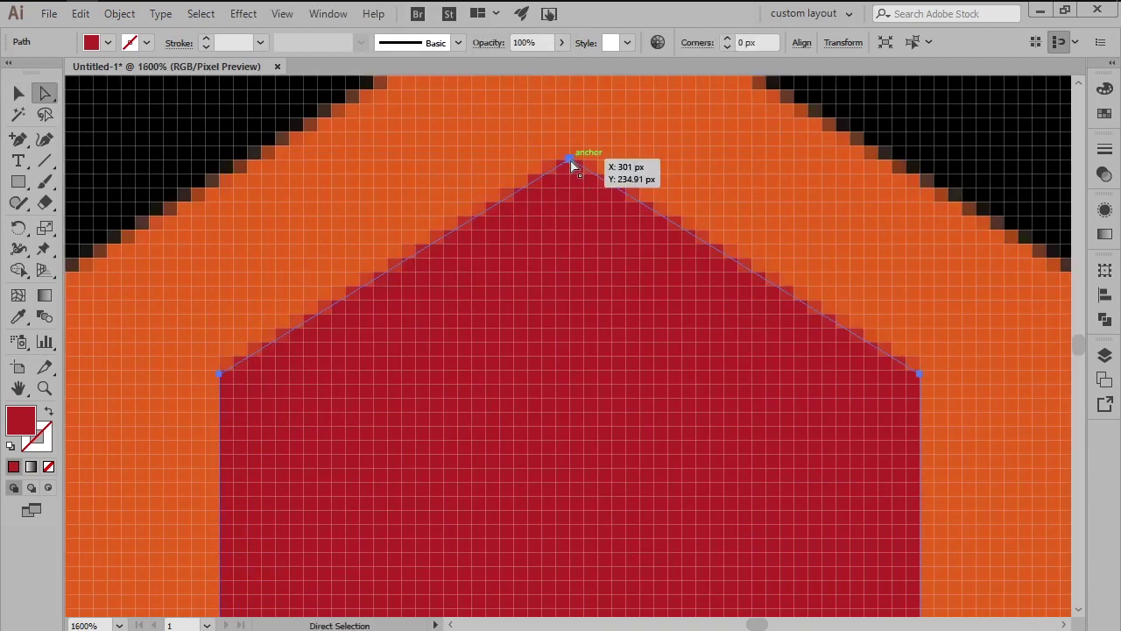
{"action": "left_click", "coordinate": [569, 160]}
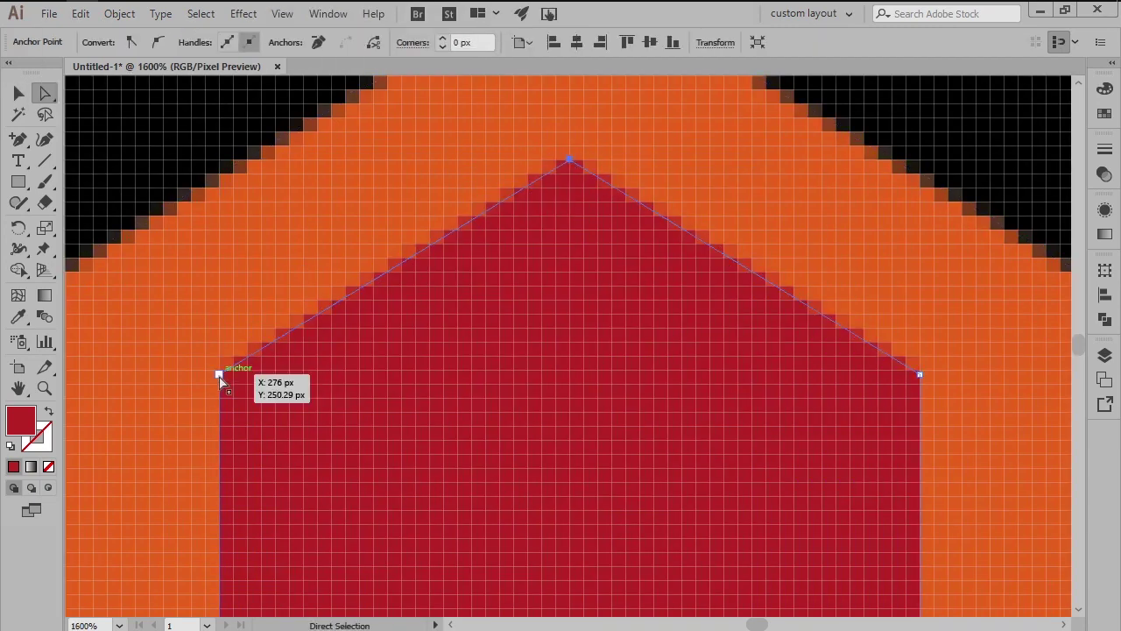
{"action": "left_click_drag", "start_coordinate": [219, 374], "coordinate": [219, 369]}
{"action": "left_click_drag", "start_coordinate": [919, 375], "coordinate": [919, 368]}
Snap the lower corners and bottom point to pixels, then turn off Pixel Preview.
{"action": "scroll", "coordinate": [854, 408], "scroll_direction": "down", "scroll_amount": 3}
{"action": "scroll", "coordinate": [855, 408], "scroll_direction": "down", "scroll_amount": 3}
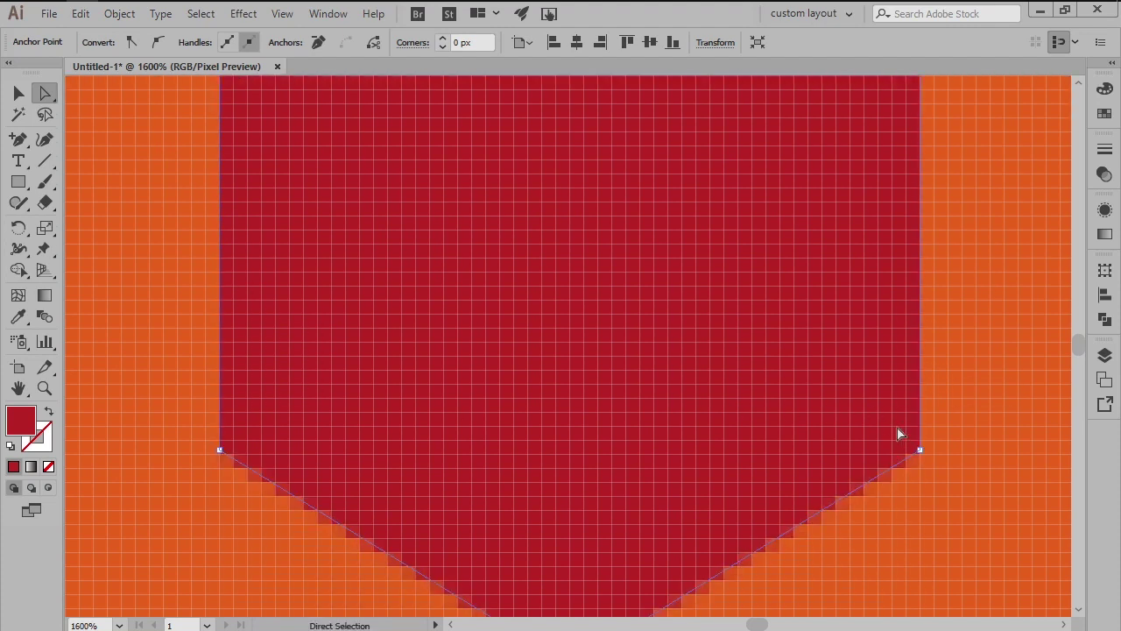
{"action": "left_click_drag", "start_coordinate": [924, 454], "coordinate": [922, 459]}
{"action": "left_click_drag", "start_coordinate": [222, 451], "coordinate": [226, 456]}
{"action": "scroll", "coordinate": [595, 462], "scroll_direction": "down", "scroll_amount": 3}
{"action": "left_click_drag", "start_coordinate": [570, 493], "coordinate": [570, 496]}
{"action": "key", "text": "ctrl+alt+y"}
{"action": "key", "text": "v"}
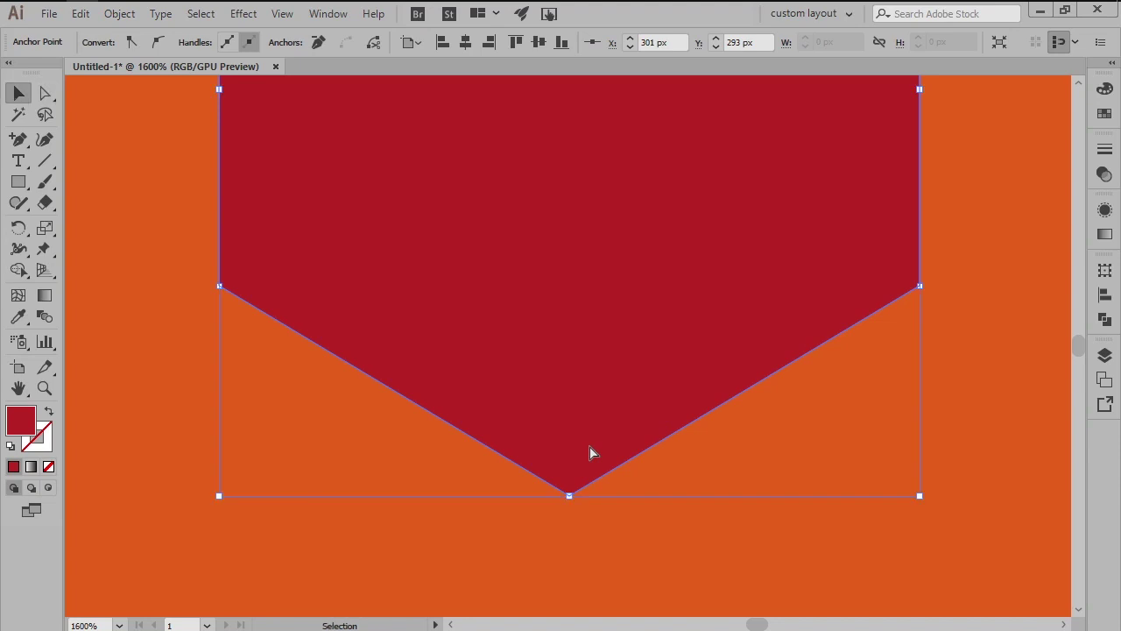
{"action": "key", "text": "ctrl+0"}
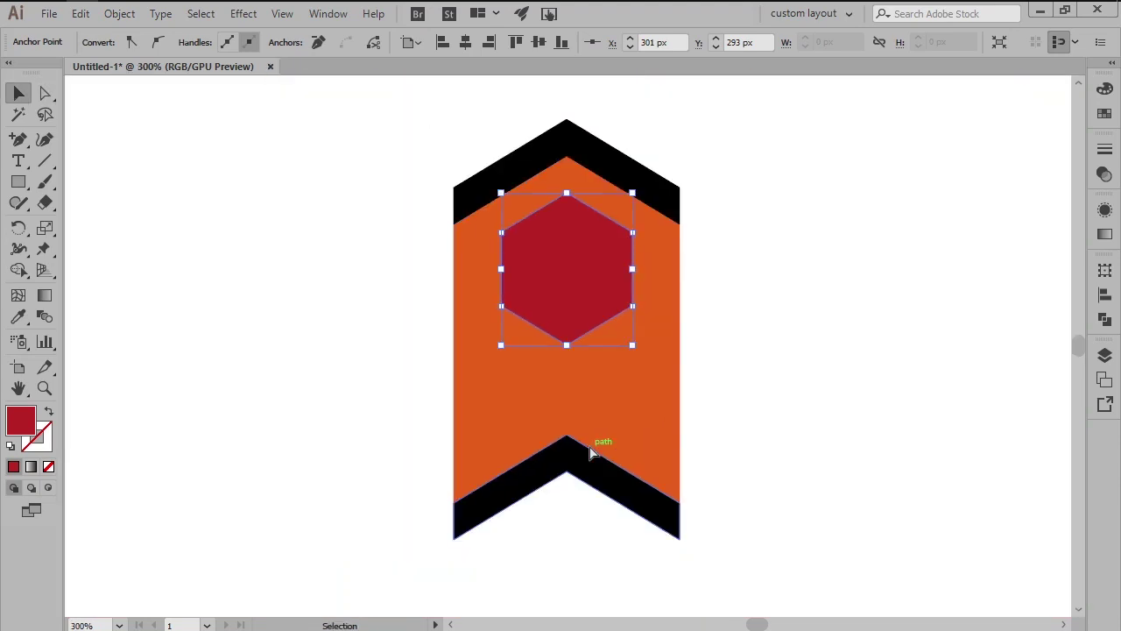
Eyedrop the chevron's black onto the offset hexagon and group it with the inner red hexagon.
{"action": "key", "text": "i"}
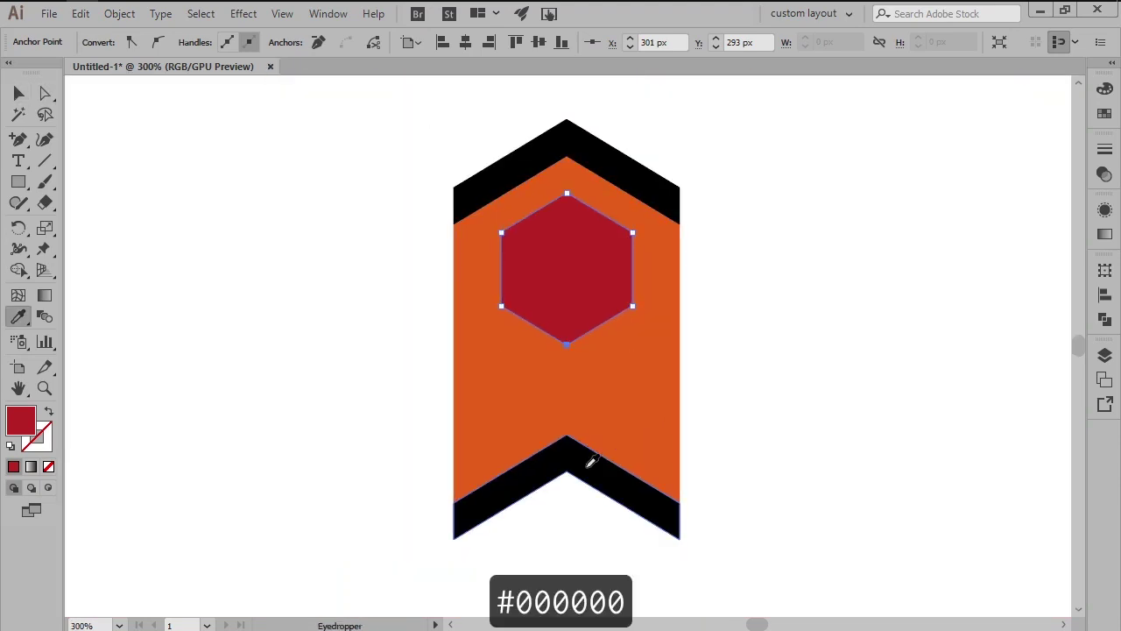
{"action": "left_click", "coordinate": [589, 457]}
{"action": "key", "text": "v"}
{"action": "left_click", "coordinate": [583, 284], "text": "shift"}
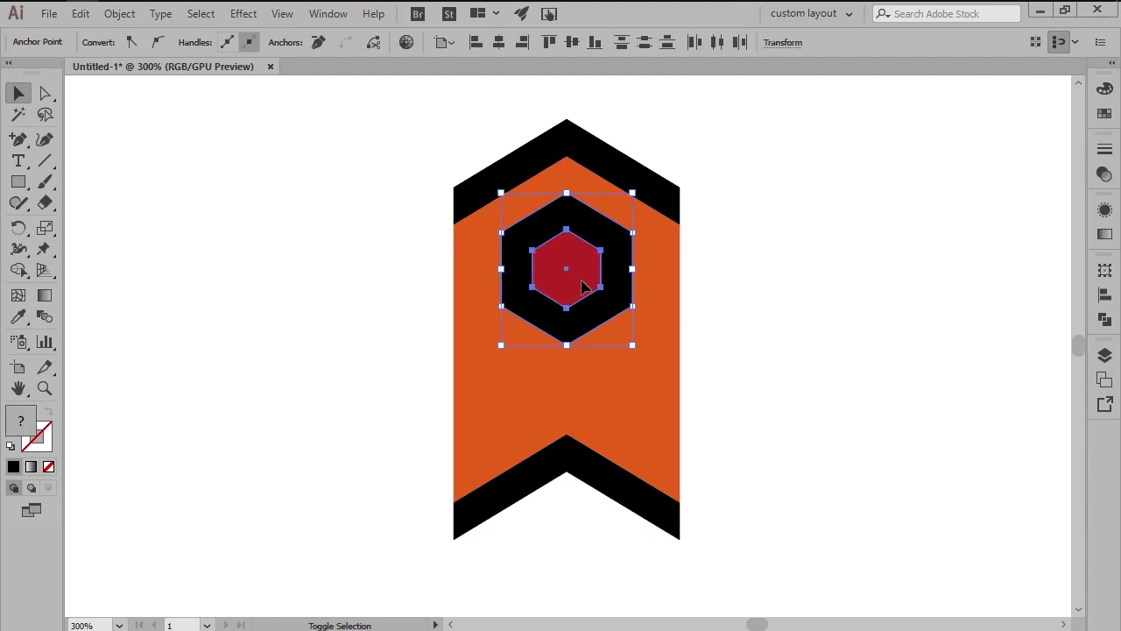
{"action": "key", "text": "ctrl+g"}
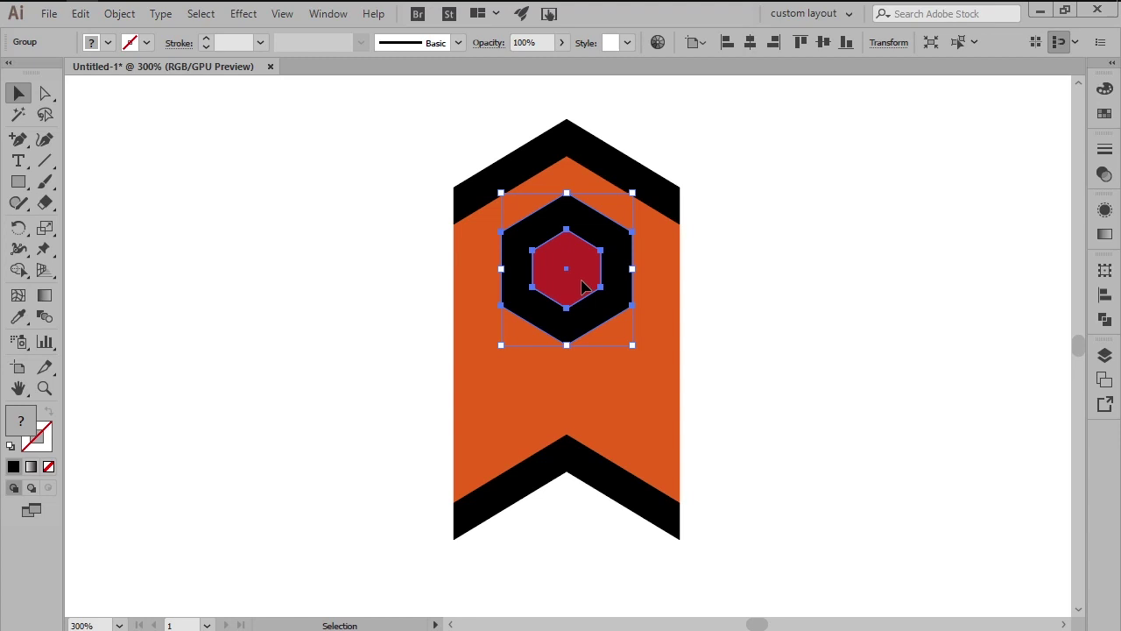
Duplicate the hexagon group to the ribbon's left and right edges.
{"action": "left_click_drag", "start_coordinate": [582, 285], "coordinate": [702, 479]}
{"action": "left_click", "coordinate": [480, 297], "text": "shift"}
{"action": "left_click", "coordinate": [567, 268], "text": "shift"}
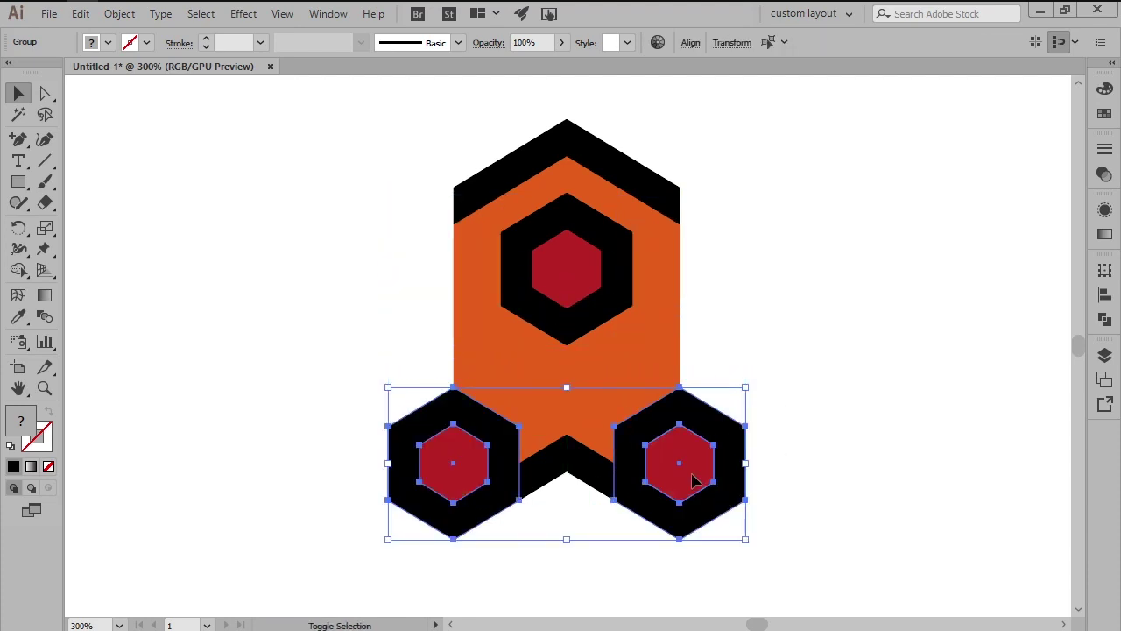
Move both side hexagons with a Vertical offset of -28 px.
{"action": "right_click", "coordinate": [231, 253]}
{"action": "mouse_move", "coordinate": [368, 403]}
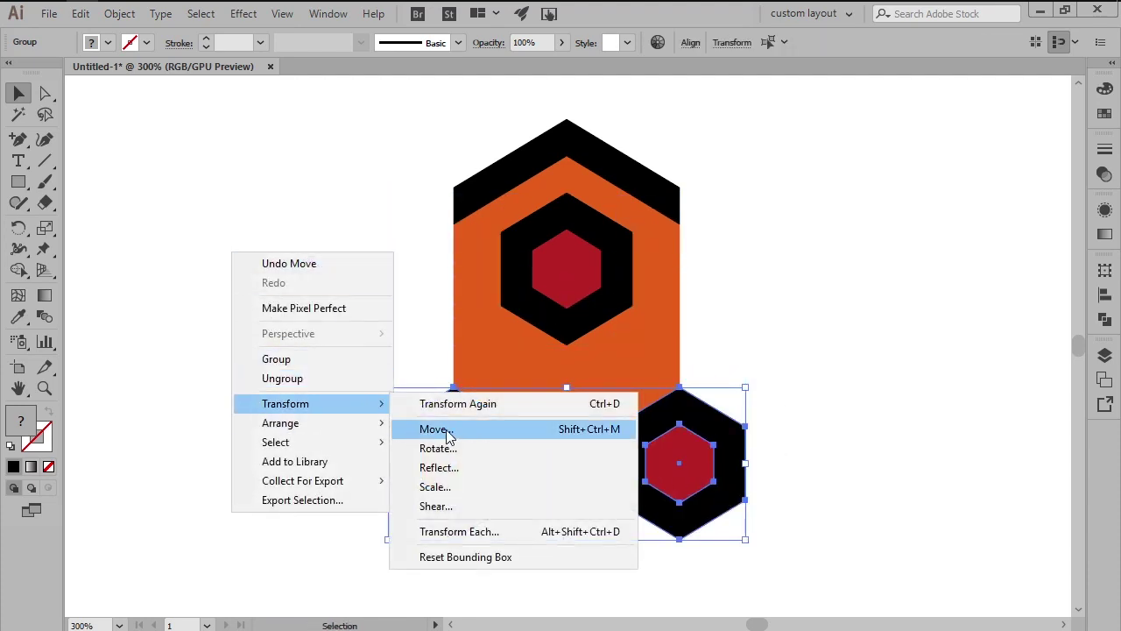
{"action": "left_click", "coordinate": [446, 429]}
{"action": "key", "text": "Tab"}
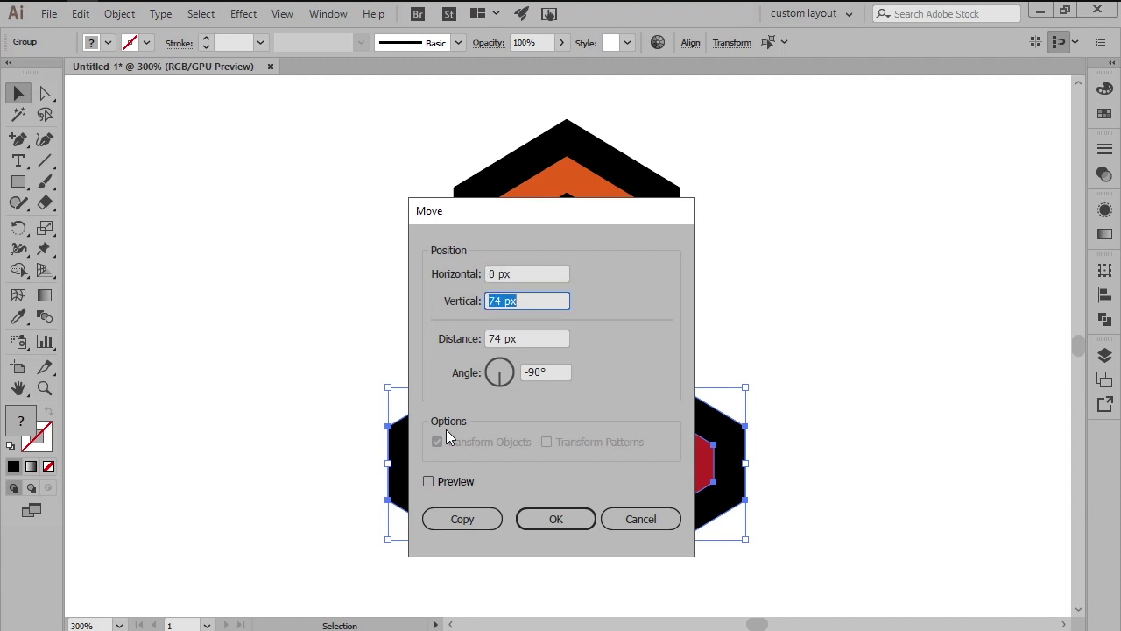
{"action": "type", "text": "-28"}
{"action": "key", "text": "Return"}
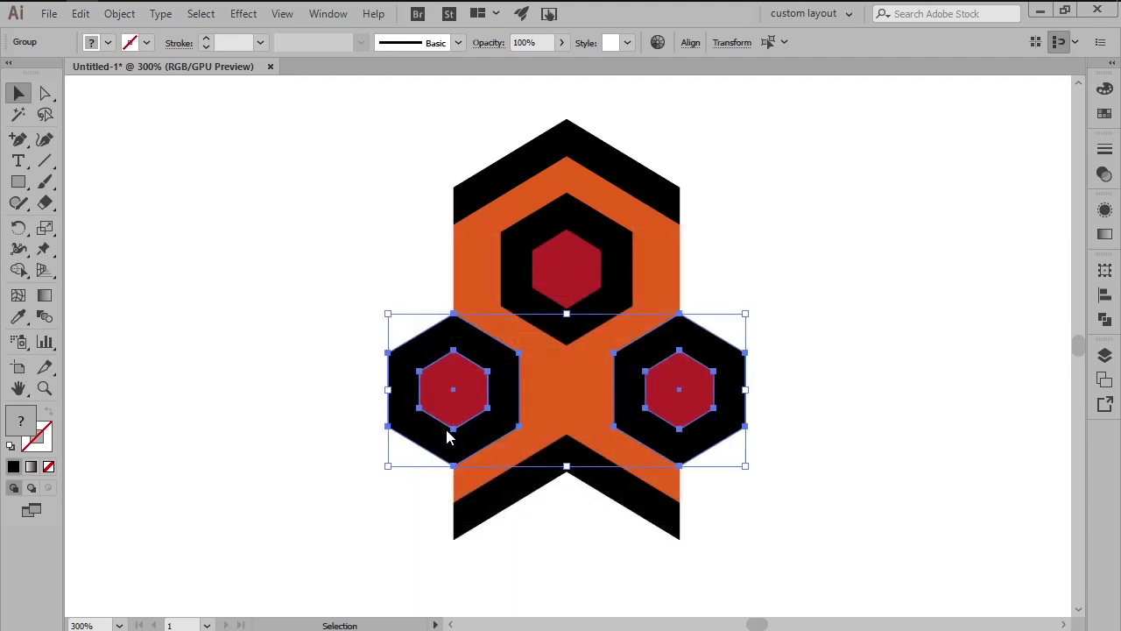
{"action": "left_click", "coordinate": [340, 344]}
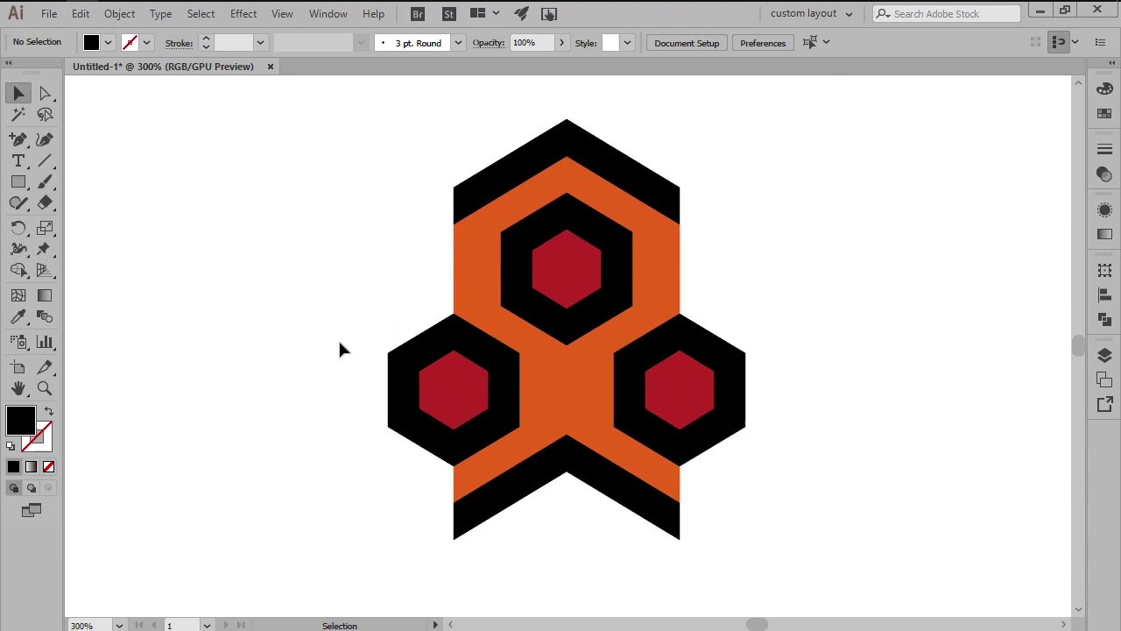
Create a 12 × 62 px black bar as a stem below the centre hexagon.
{"action": "key", "text": "m"}
{"action": "left_click", "coordinate": [339, 344]}
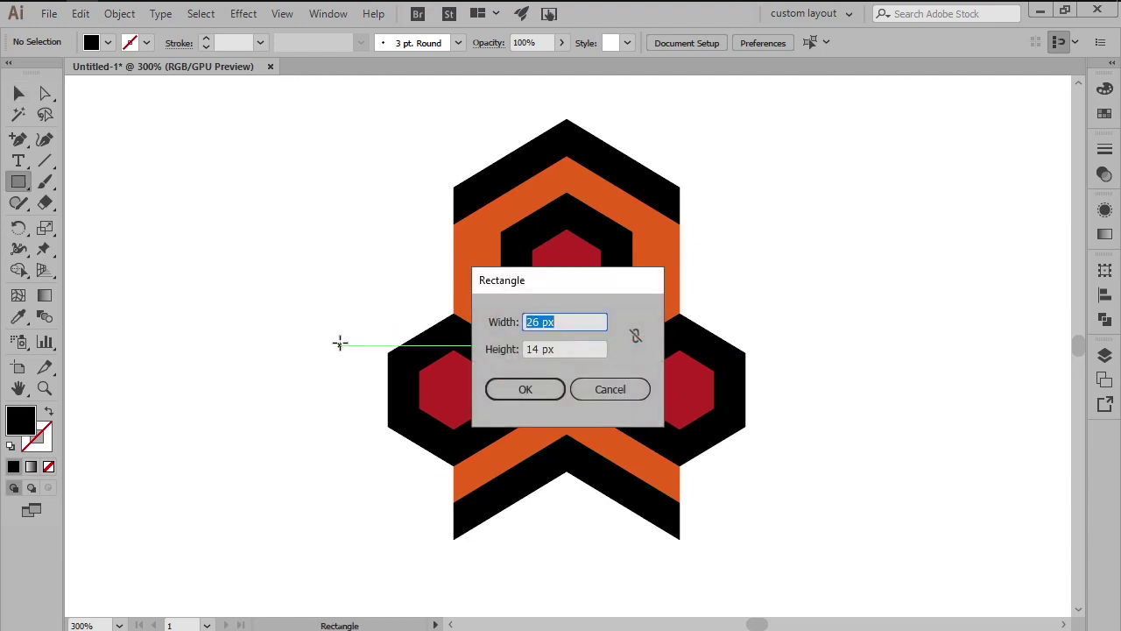
{"action": "type", "text": "12"}
{"action": "key", "text": "Tab"}
{"action": "type", "text": "62"}
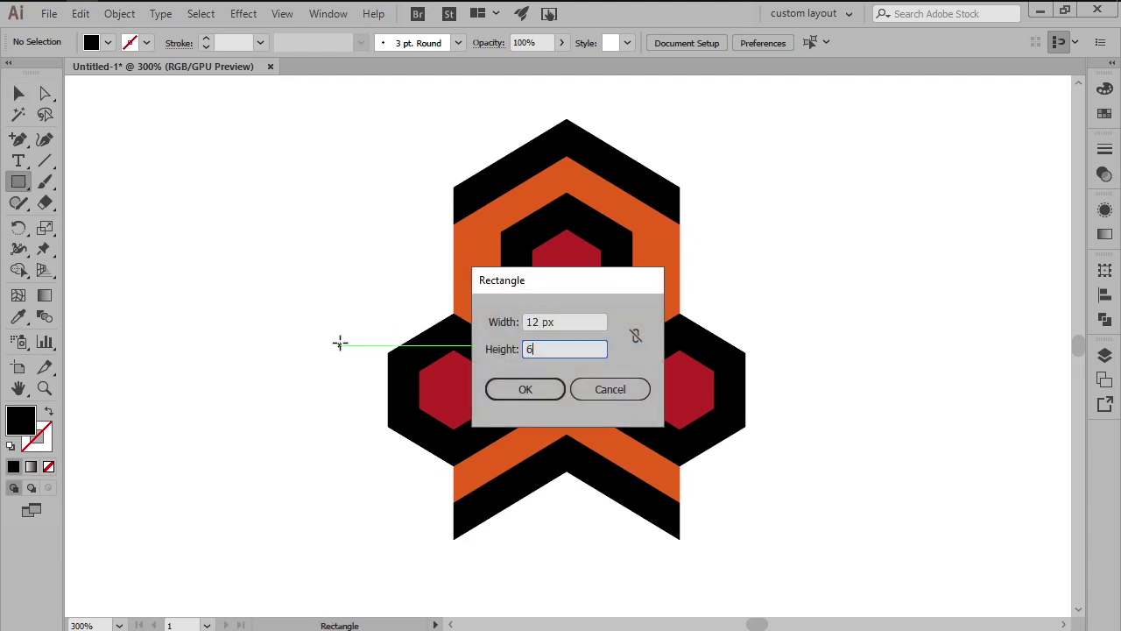
{"action": "key", "text": "Return"}
{"action": "key", "text": "v"}
{"action": "left_click_drag", "start_coordinate": [350, 402], "coordinate": [567, 371]}
Select all the artwork and group it together.
{"action": "left_click", "coordinate": [293, 282]}
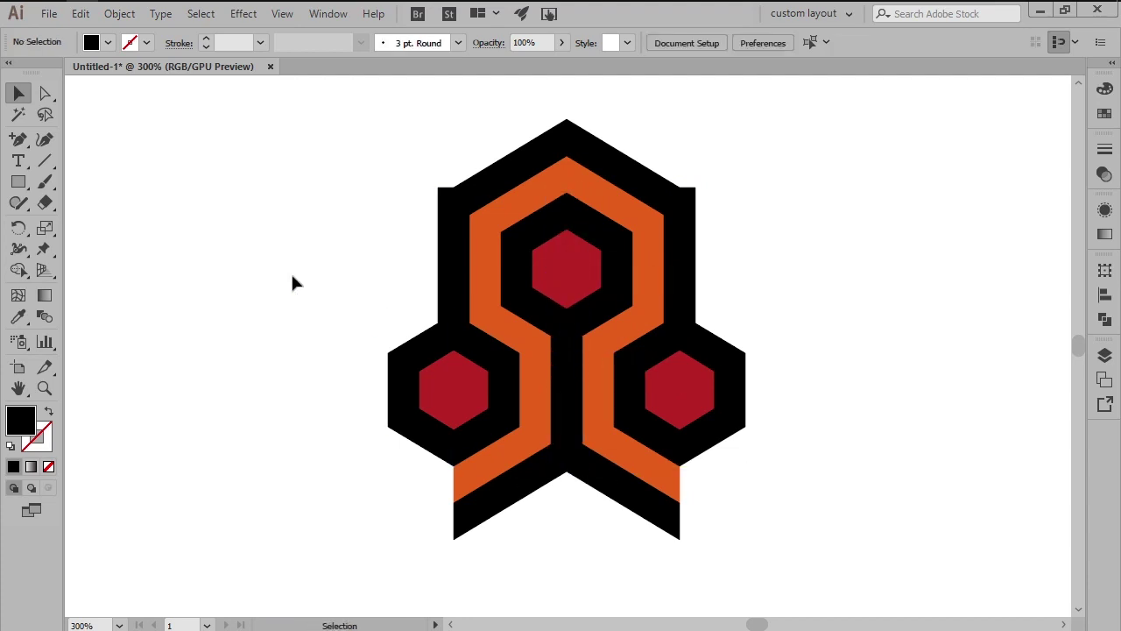
{"action": "key", "text": "ctrl+a"}
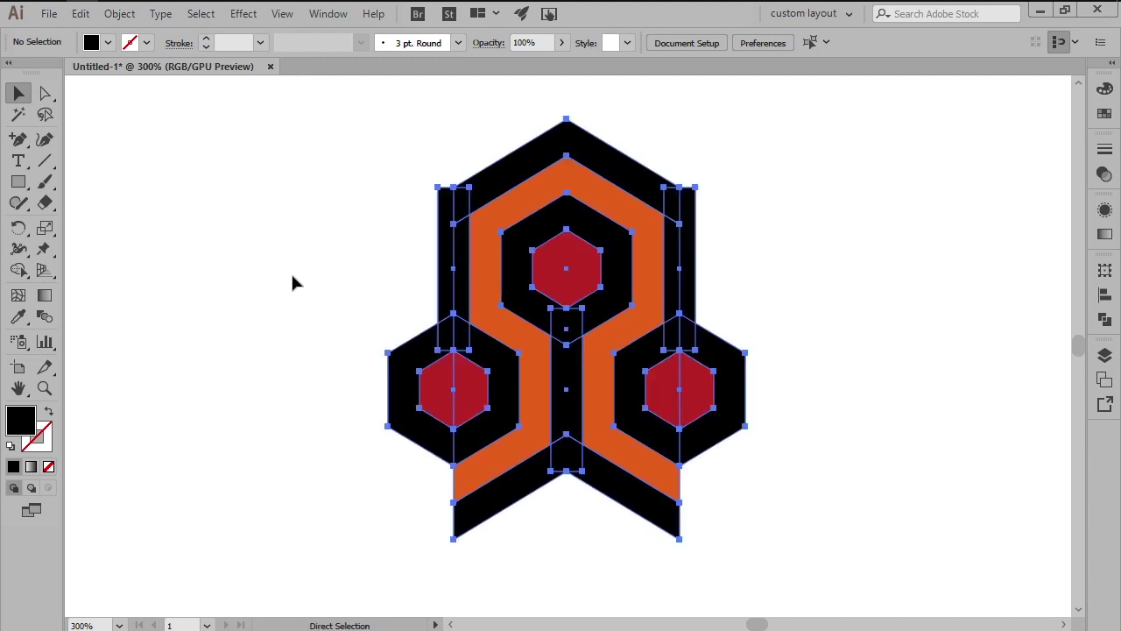
{"action": "key", "text": "ctrl+g"}
Create an 86 × 160 px rectangle over the hexagon artwork.
{"action": "left_click", "coordinate": [292, 276]}
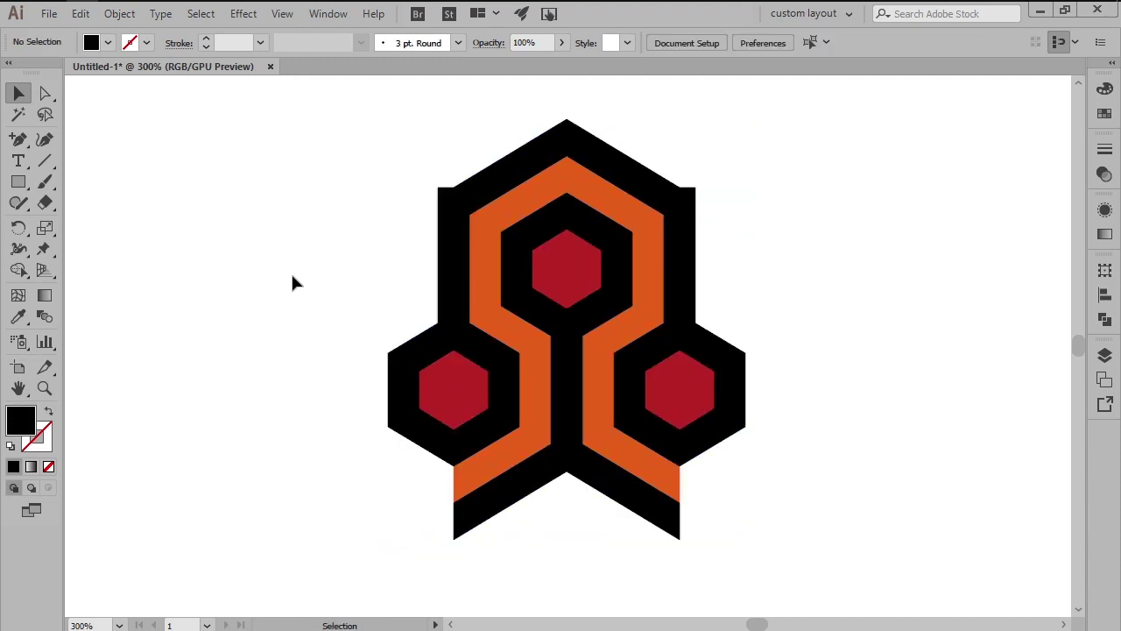
{"action": "key", "text": "m"}
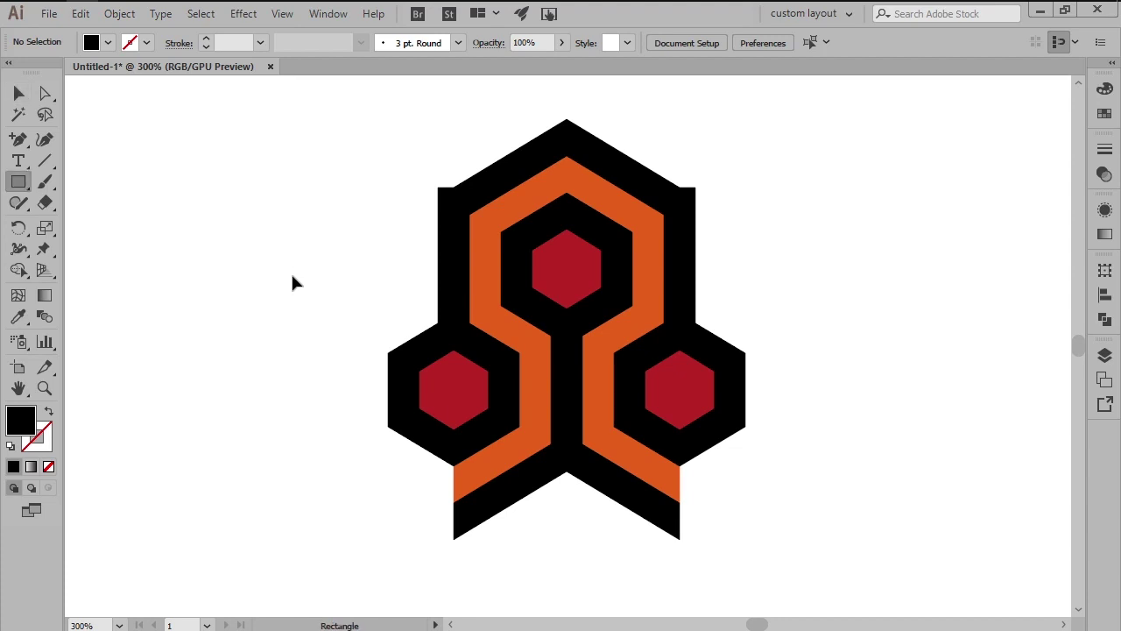
{"action": "left_click", "coordinate": [293, 276]}
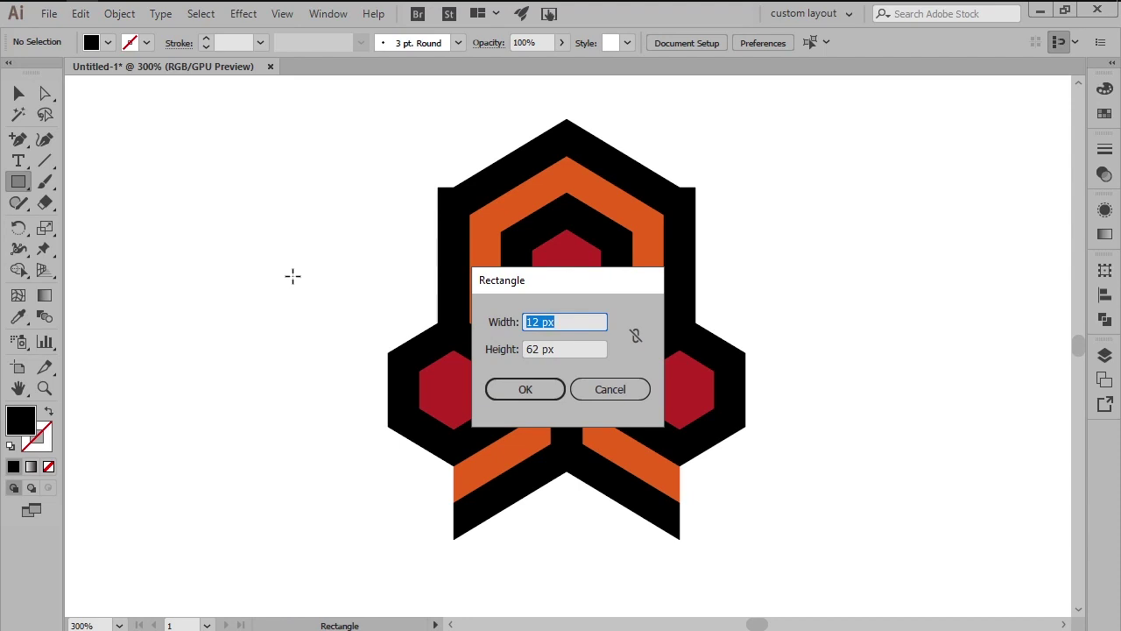
{"action": "type", "text": "86"}
{"action": "key", "text": "Tab"}
{"action": "type", "text": "160"}
{"action": "key", "text": "Return"}
Centre the rectangle on the hexagon artwork and make a clipping mask from them.
{"action": "key", "text": "v"}
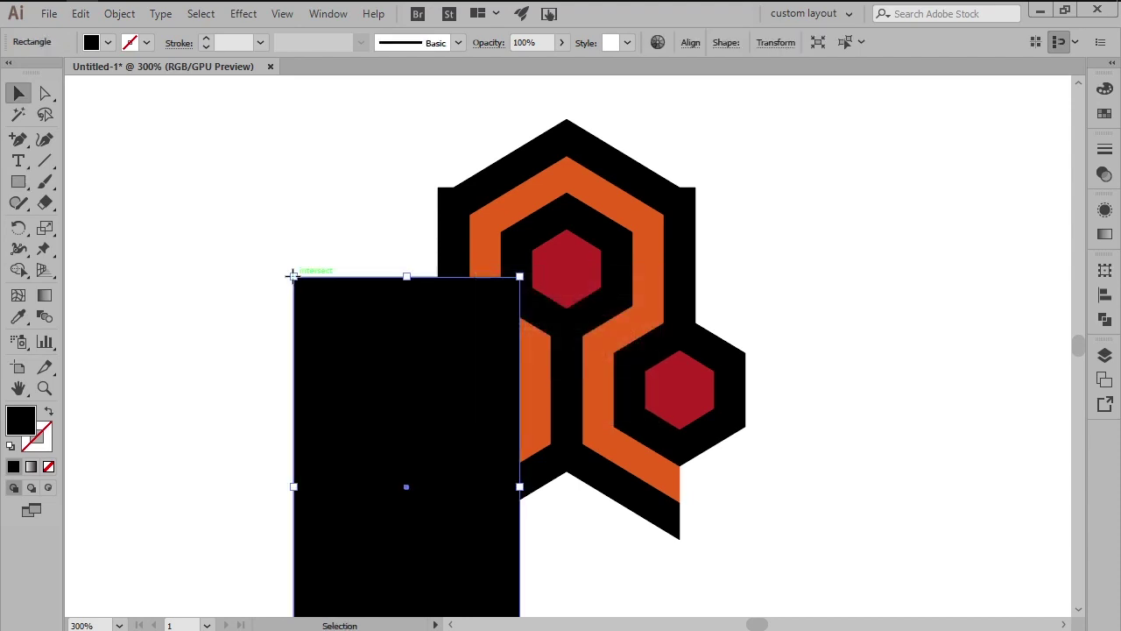
{"action": "left_click", "coordinate": [506, 213], "text": "shift"}
{"action": "left_click", "coordinate": [507, 213]}
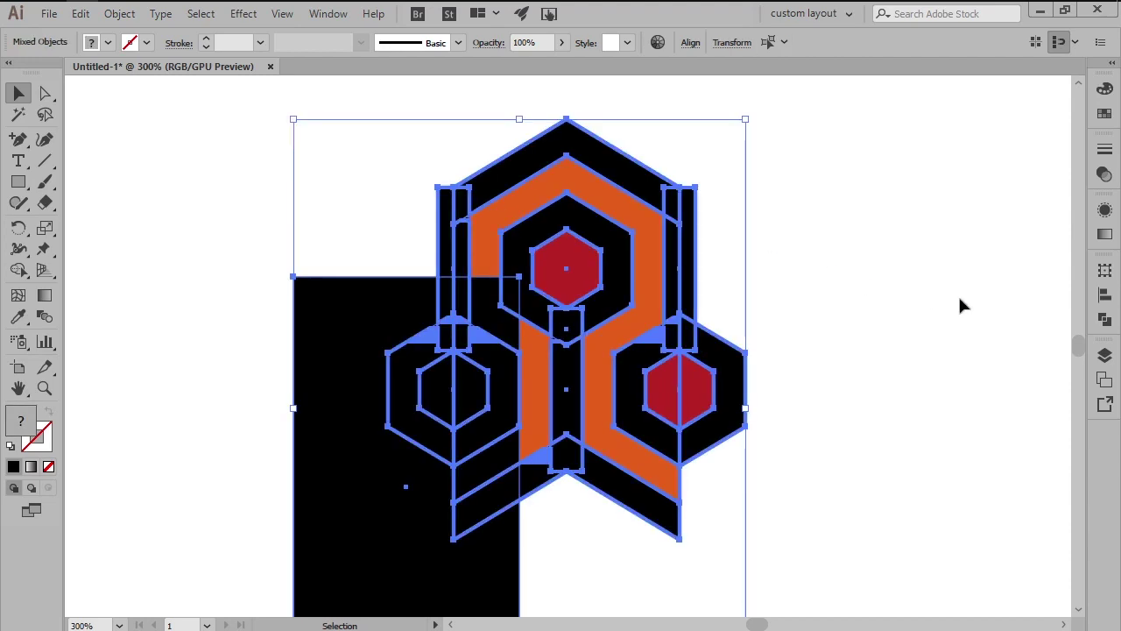
{"action": "left_click", "coordinate": [1105, 295]}
{"action": "left_click", "coordinate": [931, 297]}
{"action": "left_click", "coordinate": [1038, 297]}
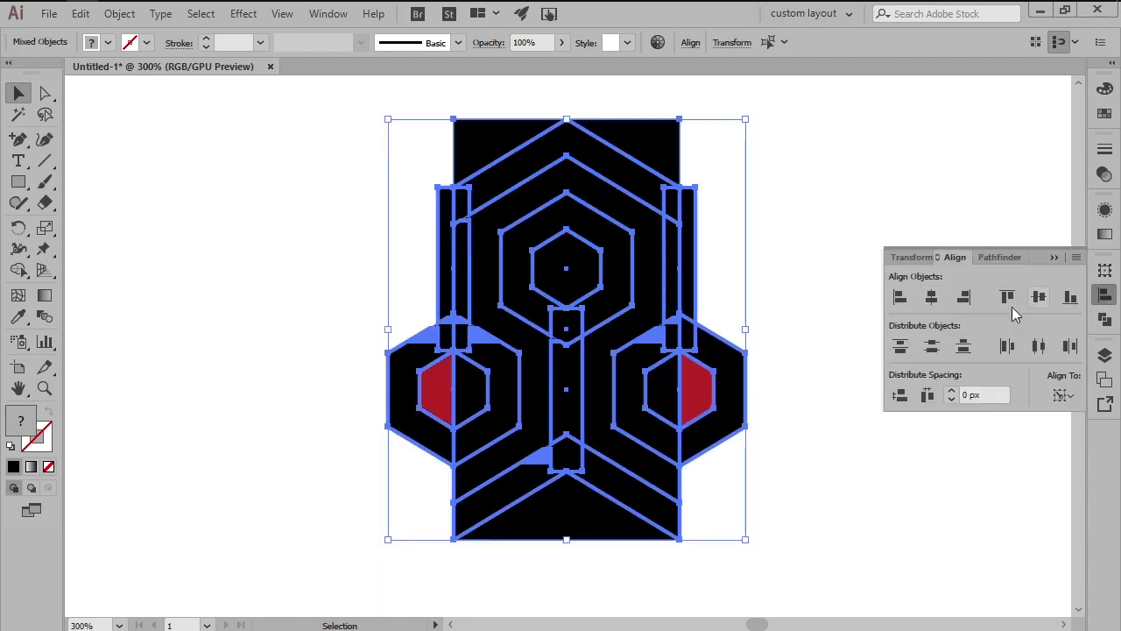
{"action": "right_click", "coordinate": [530, 259]}
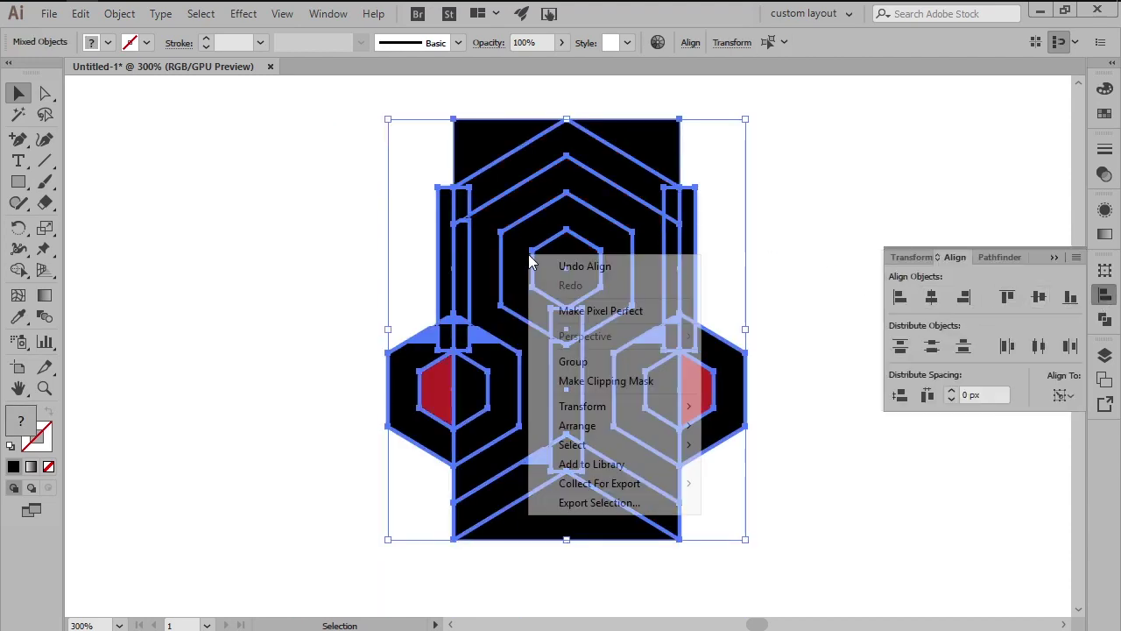
{"action": "left_click", "coordinate": [591, 381]}
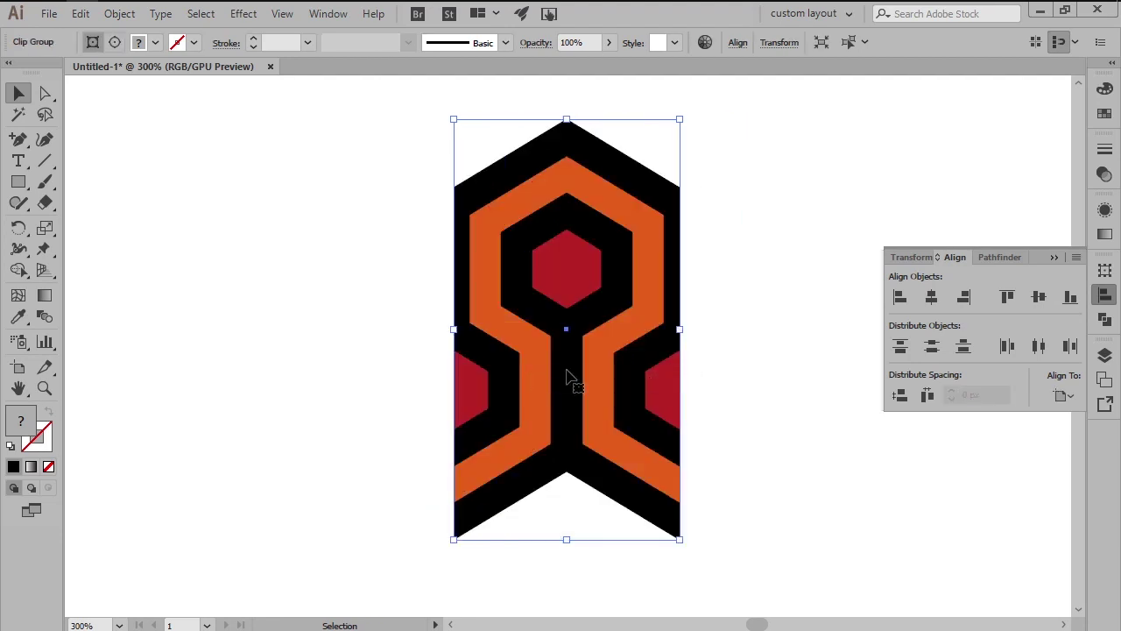
{"action": "left_click", "coordinate": [387, 368]}
{"action": "key", "text": "ctrl+0"}
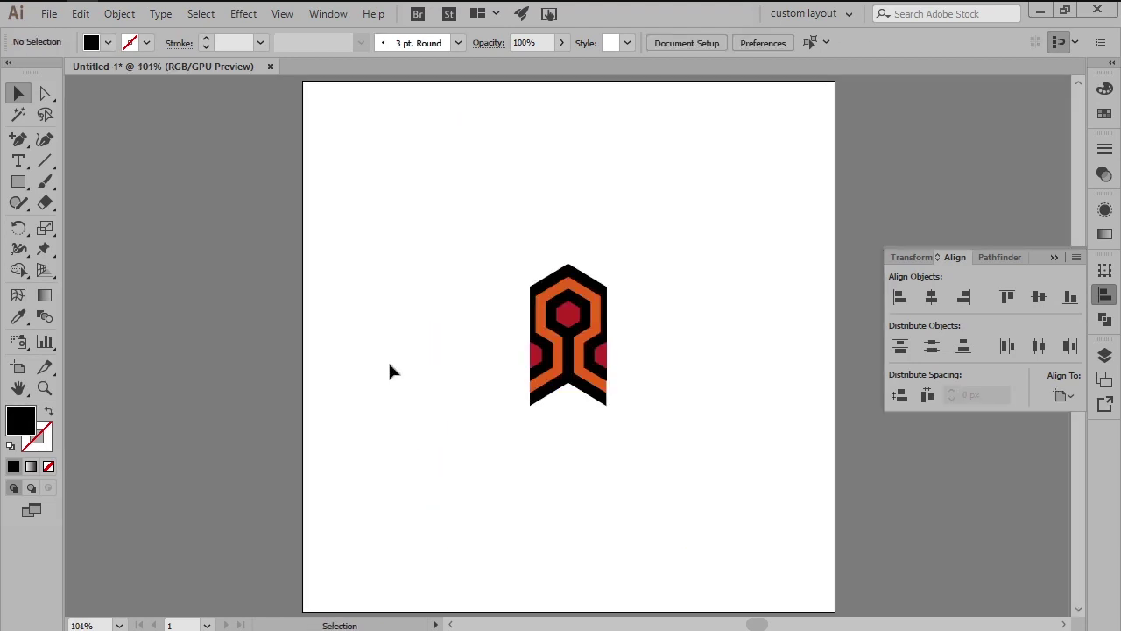
Align the tile to the artboard's left edge, repeat copies across the row, and select all tiles.
{"action": "left_click", "coordinate": [556, 369]}
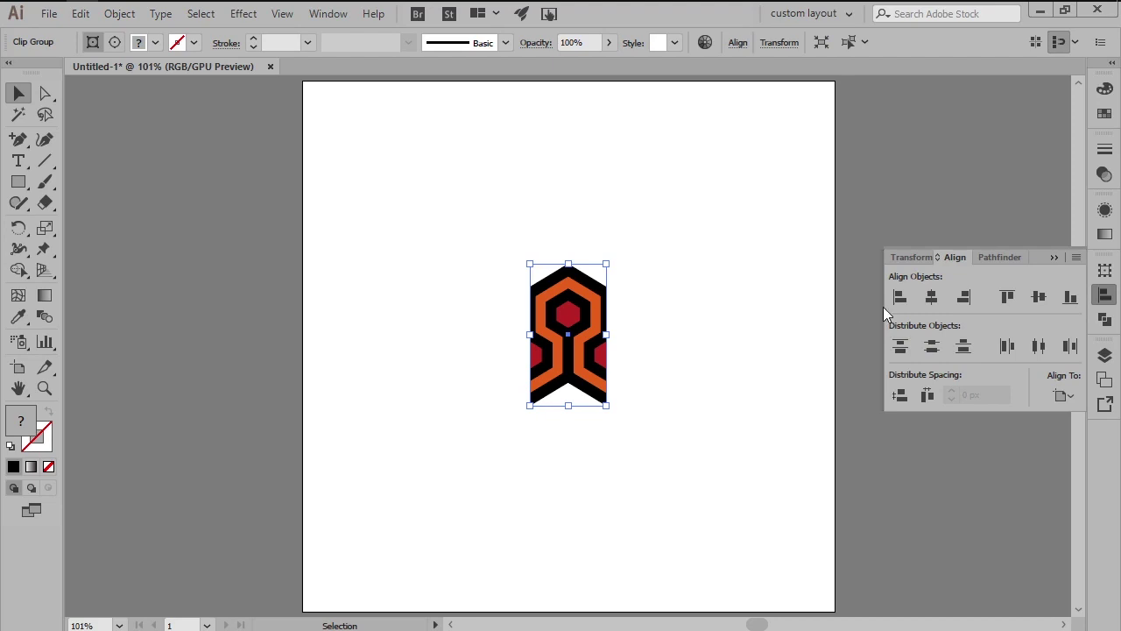
{"action": "left_click", "coordinate": [899, 297]}
{"action": "left_click_drag", "start_coordinate": [340, 361], "coordinate": [416, 361]}
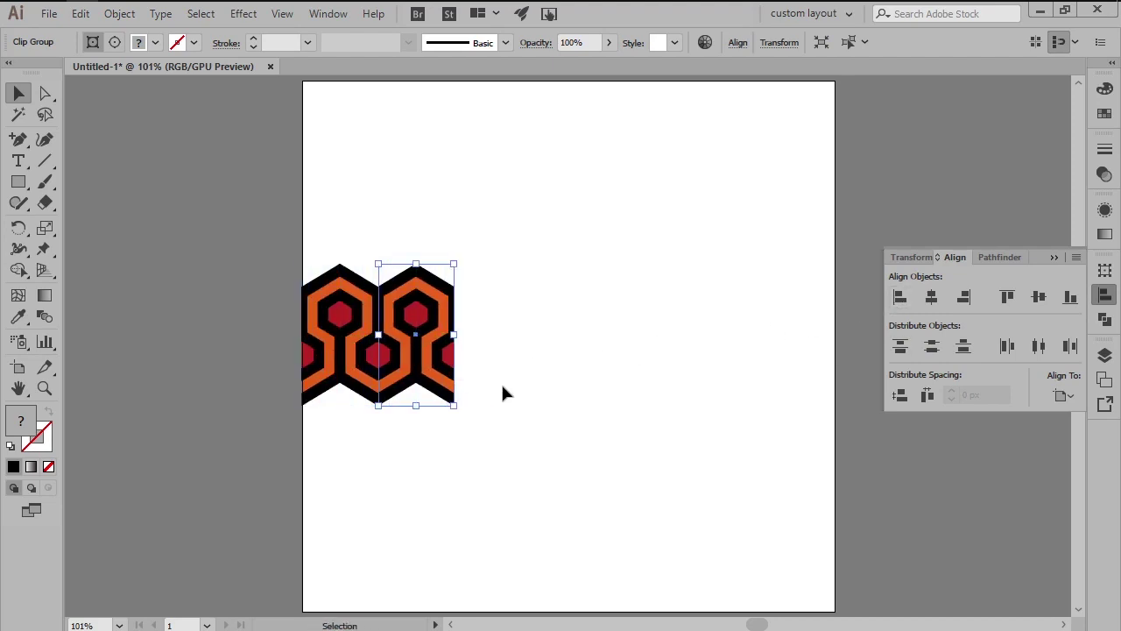
{"action": "key", "text": "ctrl+d"}
{"action": "key", "text": "ctrl+d"}
{"action": "key", "text": "ctrl+d"}
{"action": "key", "text": "ctrl+d"}
{"action": "key", "text": "ctrl+d"}
{"action": "key", "text": "ctrl+d"}
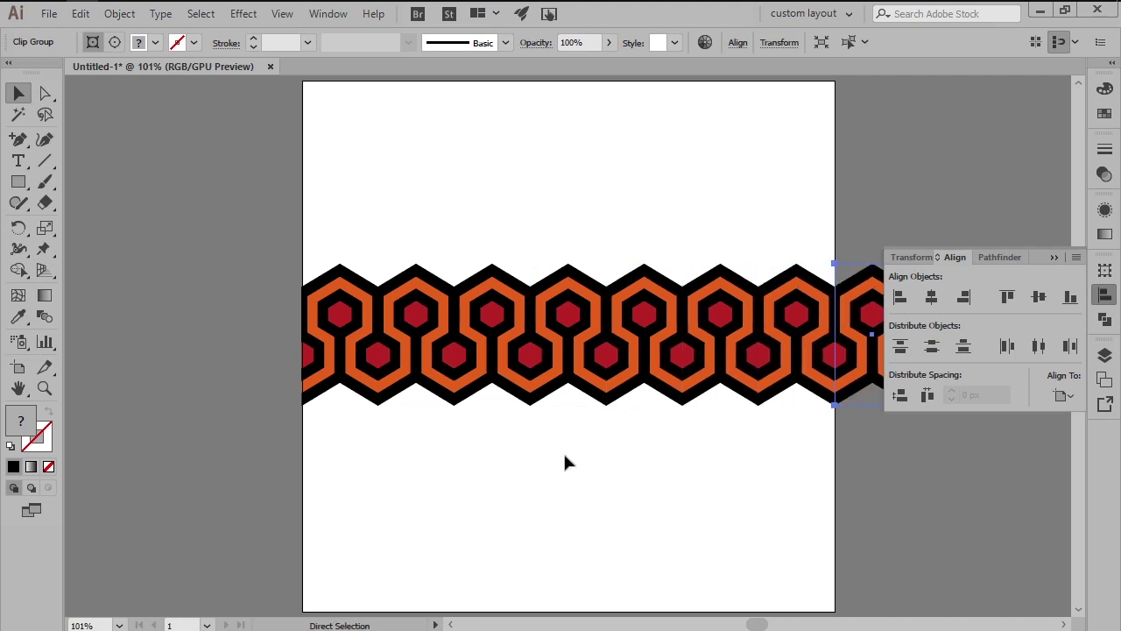
{"action": "key", "text": "ctrl+a"}
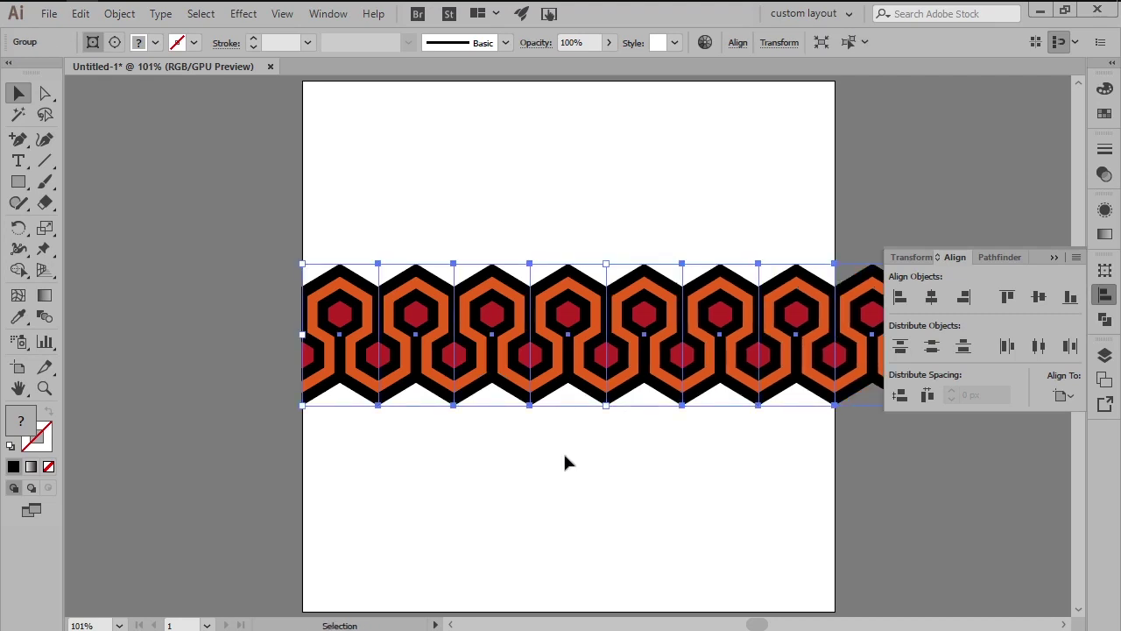
Centre the hexagon row horizontally and stack two copied rows above it.
{"action": "left_click", "coordinate": [931, 298]}
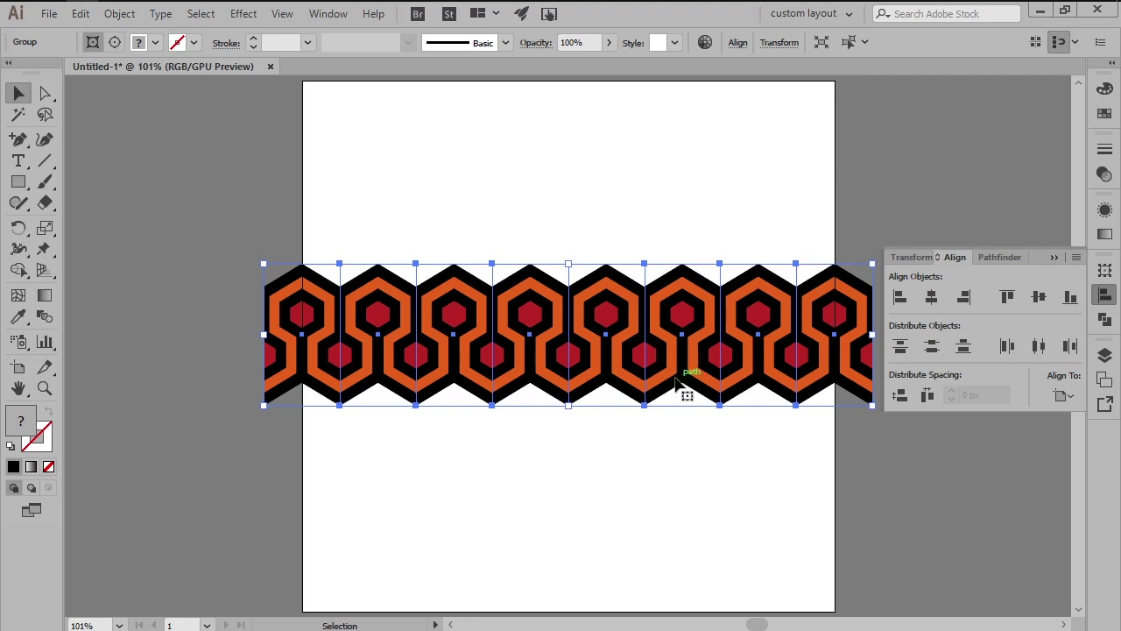
{"action": "left_click_drag", "start_coordinate": [688, 384], "coordinate": [676, 277]}
{"action": "key", "text": "ctrl+d"}
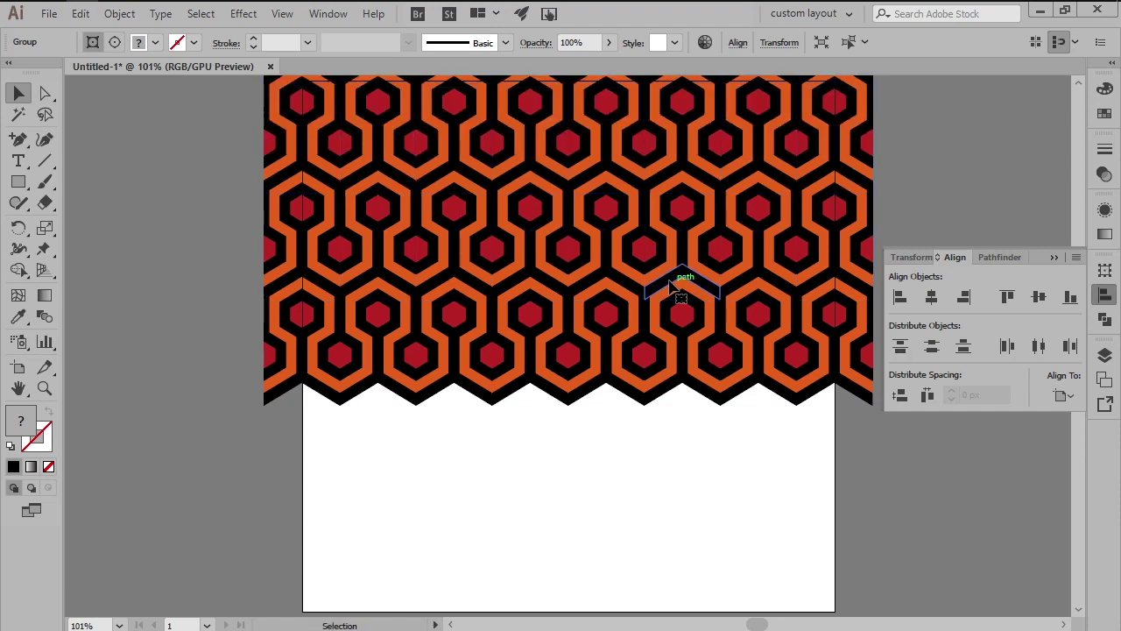
Align the stacked pattern vertically on the artboard and move it down 24 px.
{"action": "left_click", "coordinate": [674, 287]}
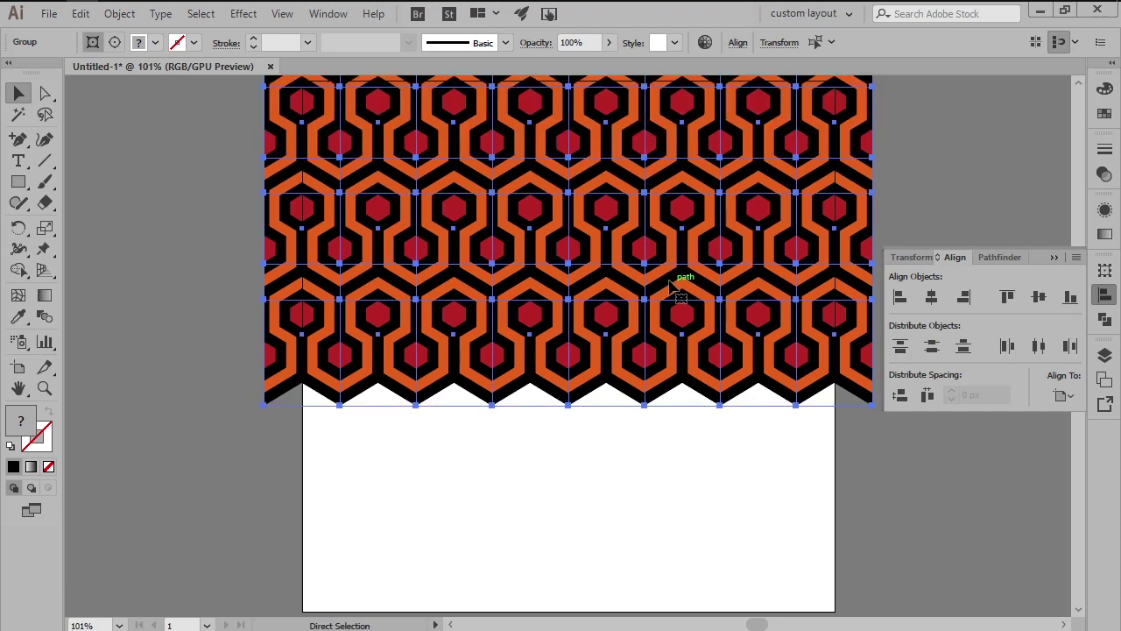
{"action": "left_click", "coordinate": [1034, 302]}
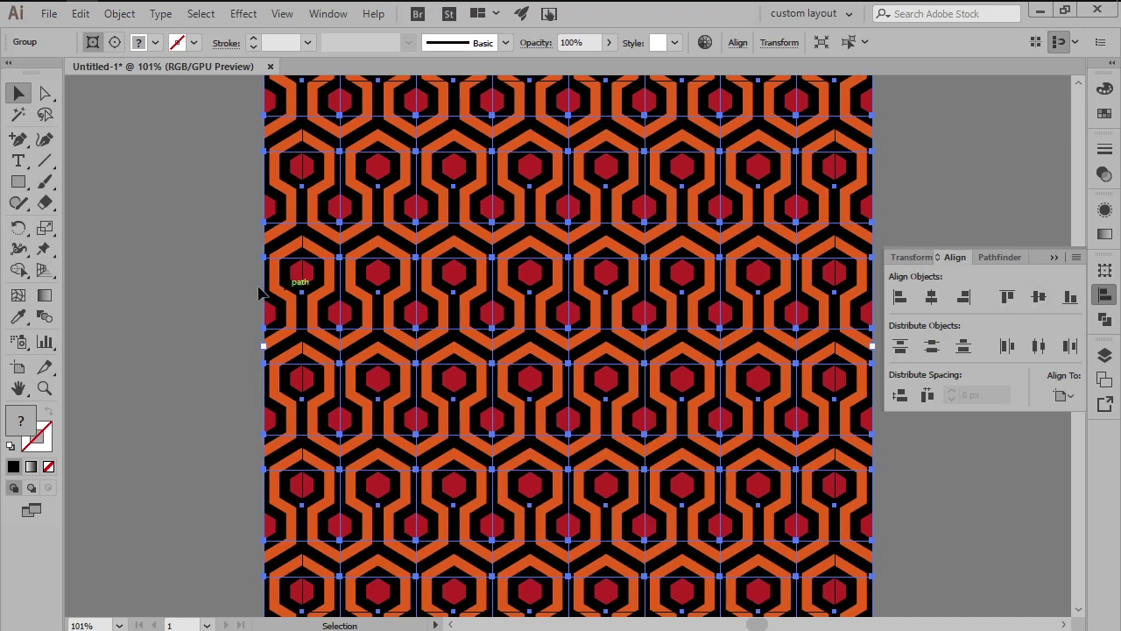
{"action": "right_click", "coordinate": [224, 281]}
{"action": "mouse_move", "coordinate": [392, 475]}
{"action": "left_click", "coordinate": [467, 479]}
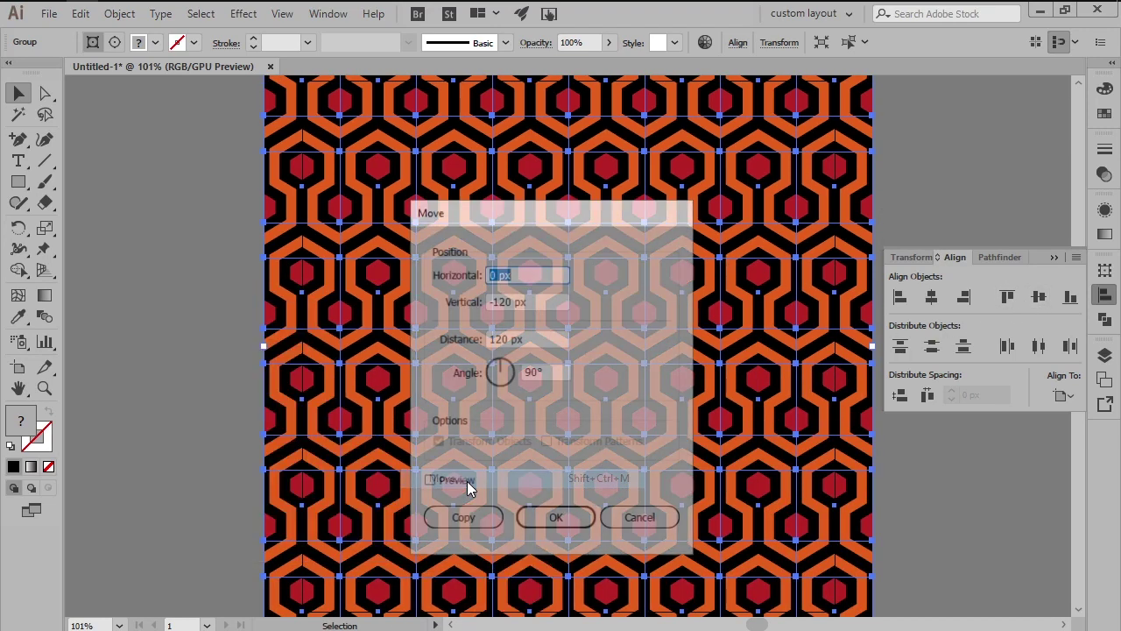
{"action": "key", "text": "Tab"}
{"action": "type", "text": "24"}
{"action": "key", "text": "Return"}
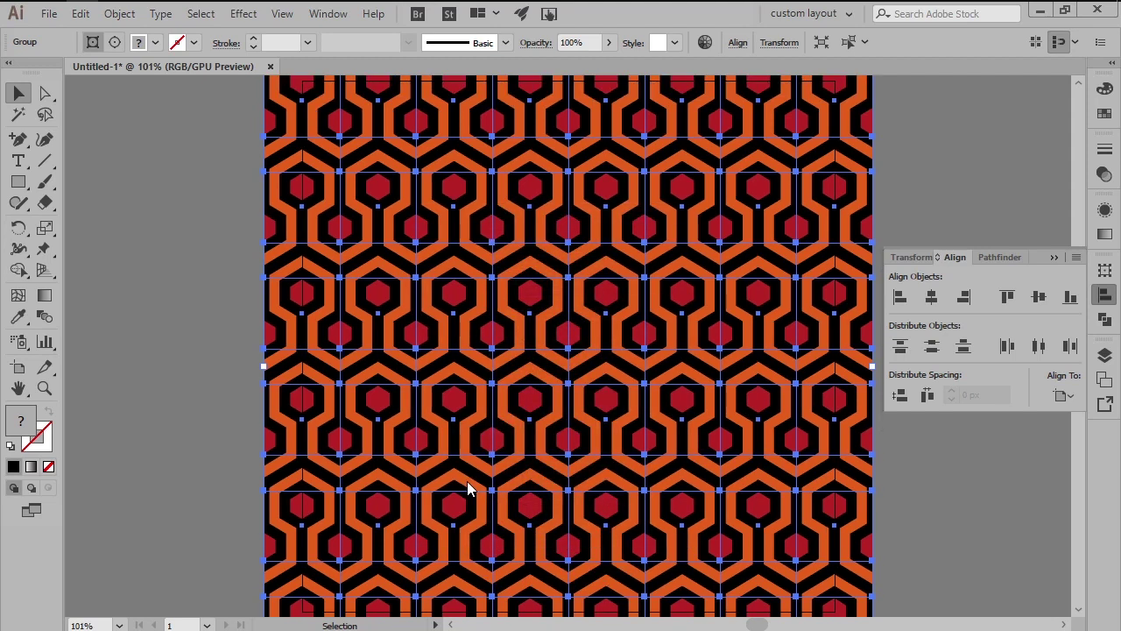
Create a 602 × 300 px rectangle.
{"action": "key", "text": "m"}
{"action": "left_click", "coordinate": [192, 333]}
{"action": "type", "text": "602"}
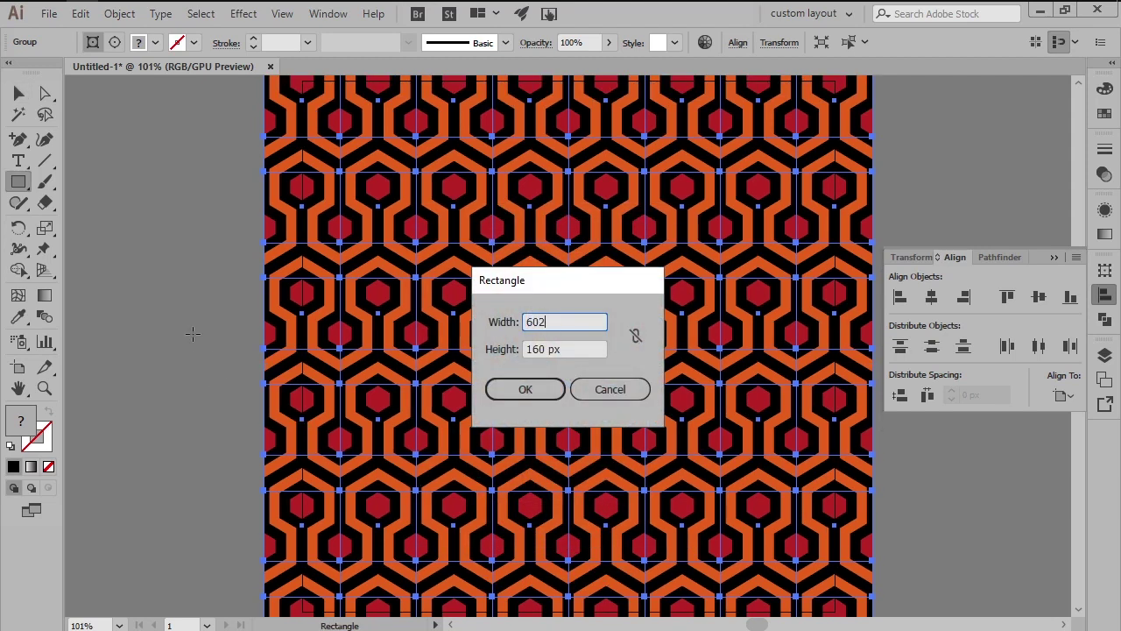
{"action": "key", "text": "Tab"}
{"action": "type", "text": "300"}
{"action": "key", "text": "Return"}
Centre the rectangle on the pattern, clip the pattern to it, and select the clipped square.
{"action": "key", "text": "v"}
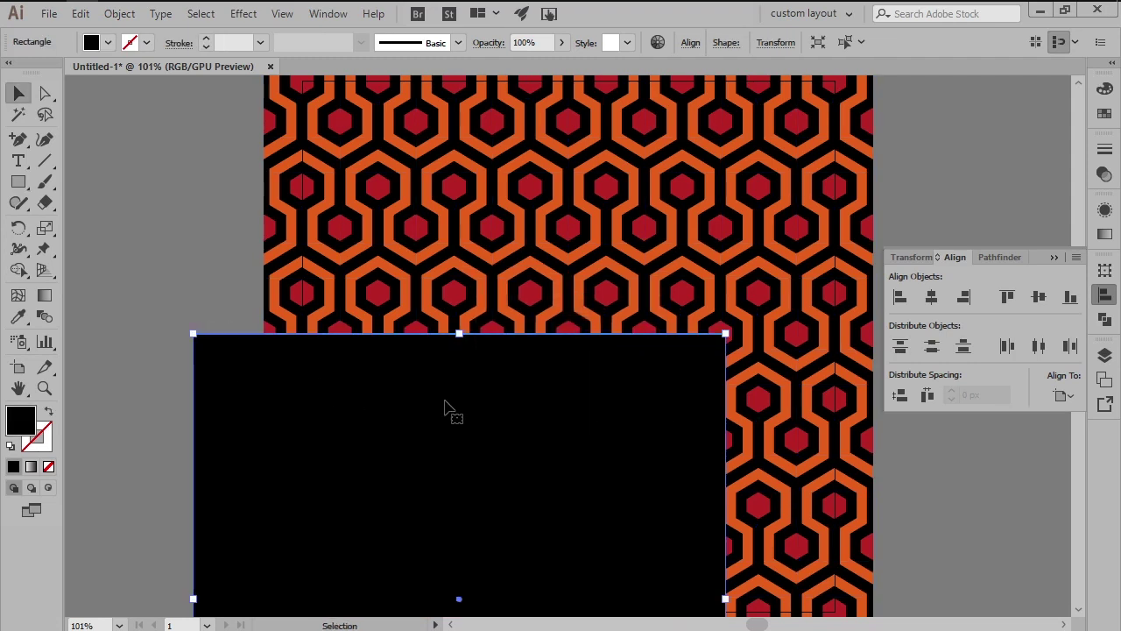
{"action": "left_click", "coordinate": [931, 296]}
{"action": "left_click", "coordinate": [1038, 296]}
{"action": "key", "text": "ctrl+a"}
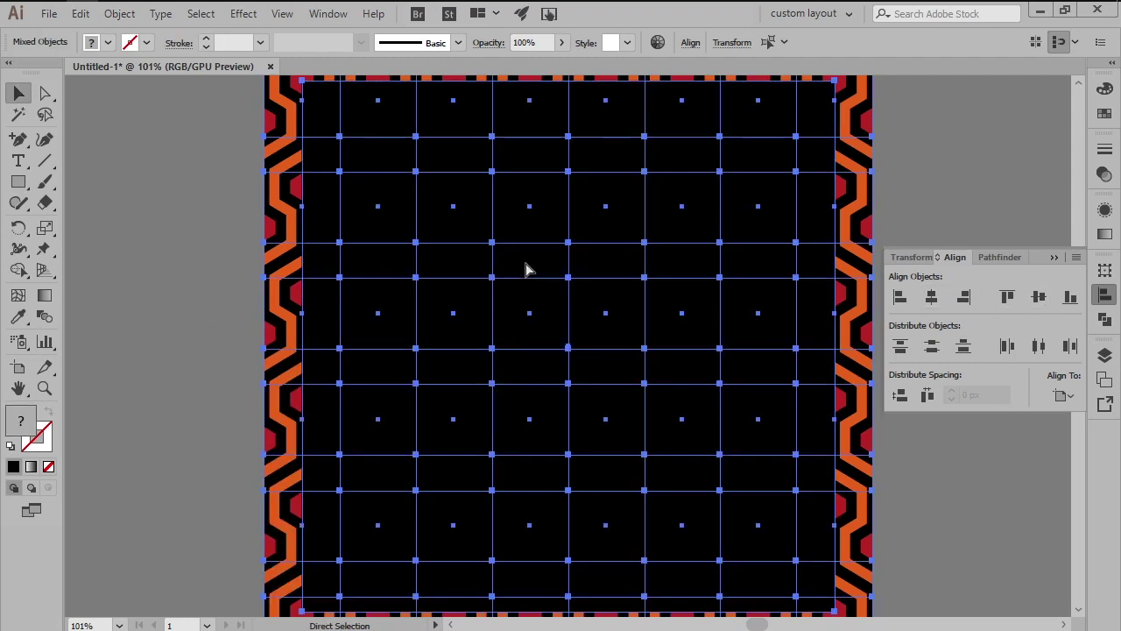
{"action": "right_click", "coordinate": [527, 268]}
{"action": "left_click", "coordinate": [563, 388]}
{"action": "left_click", "coordinate": [239, 338]}
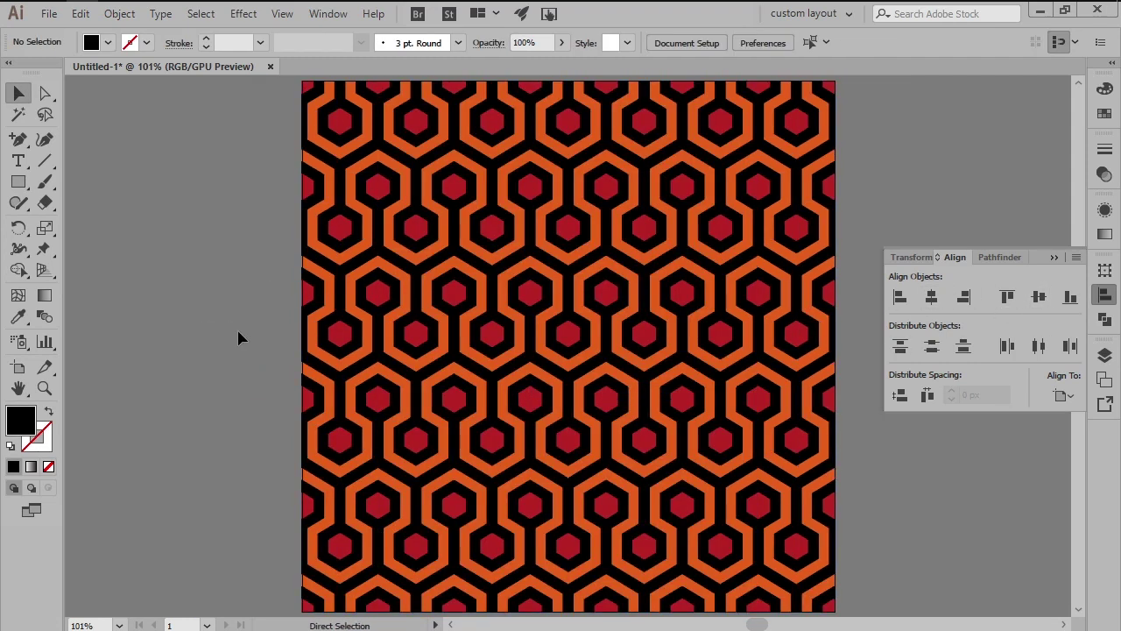
{"action": "key", "text": "ctrl+minus"}
{"action": "key", "text": "ctrl+minus"}
{"action": "left_click", "coordinate": [515, 364]}
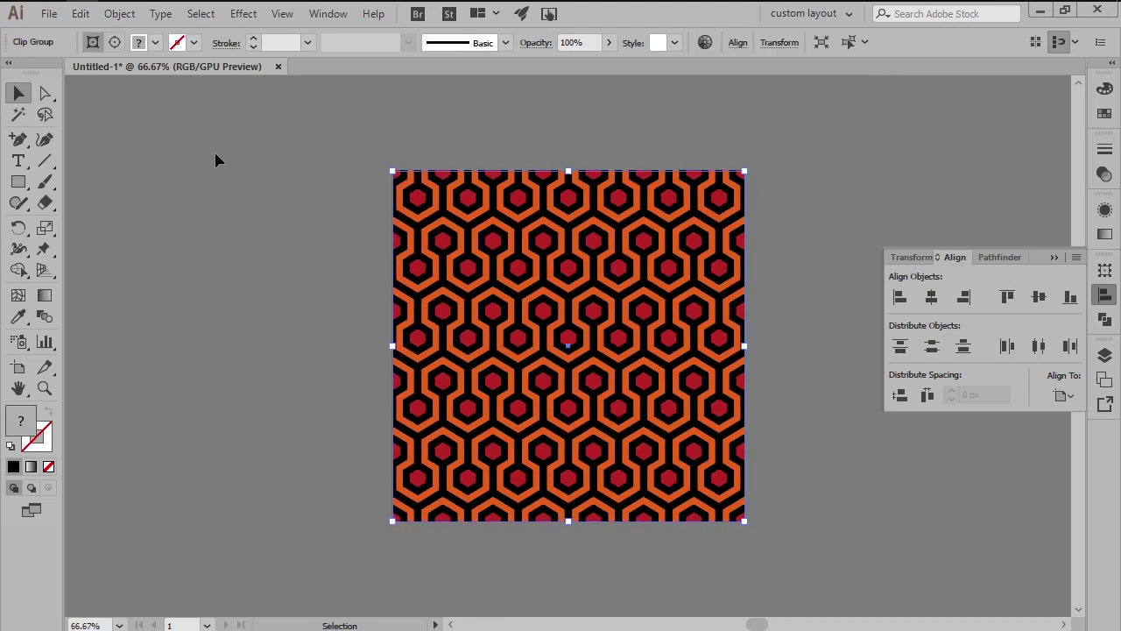
Make a pattern named 'shinning carpet' from the square with Size Tile to Art enabled.
{"action": "left_click", "coordinate": [120, 14]}
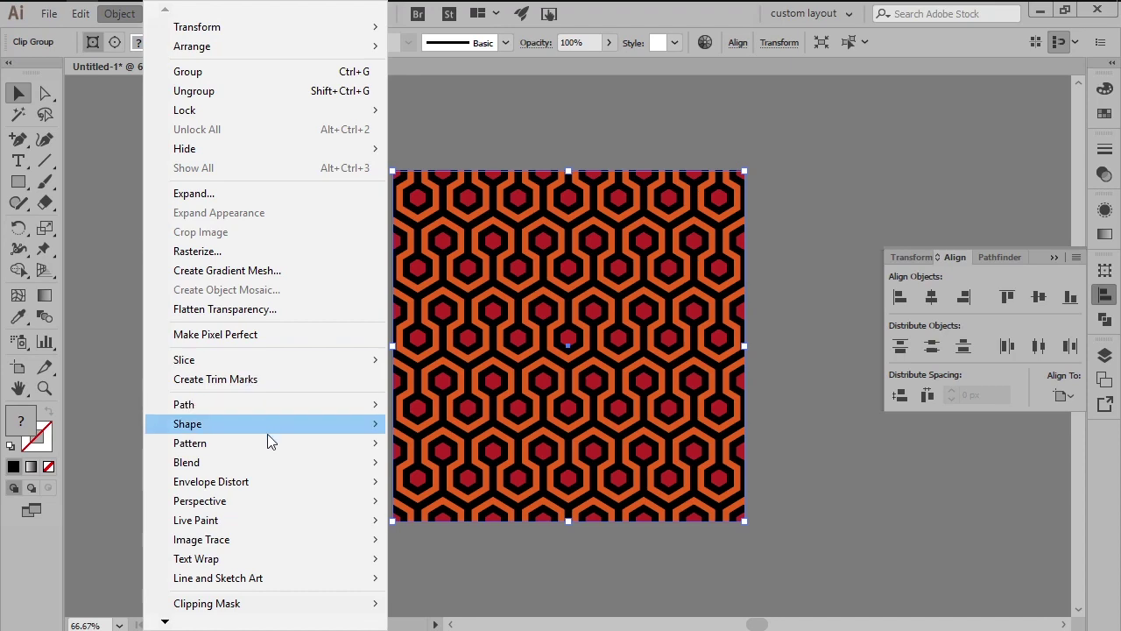
{"action": "mouse_move", "coordinate": [293, 442]}
{"action": "left_click", "coordinate": [423, 444]}
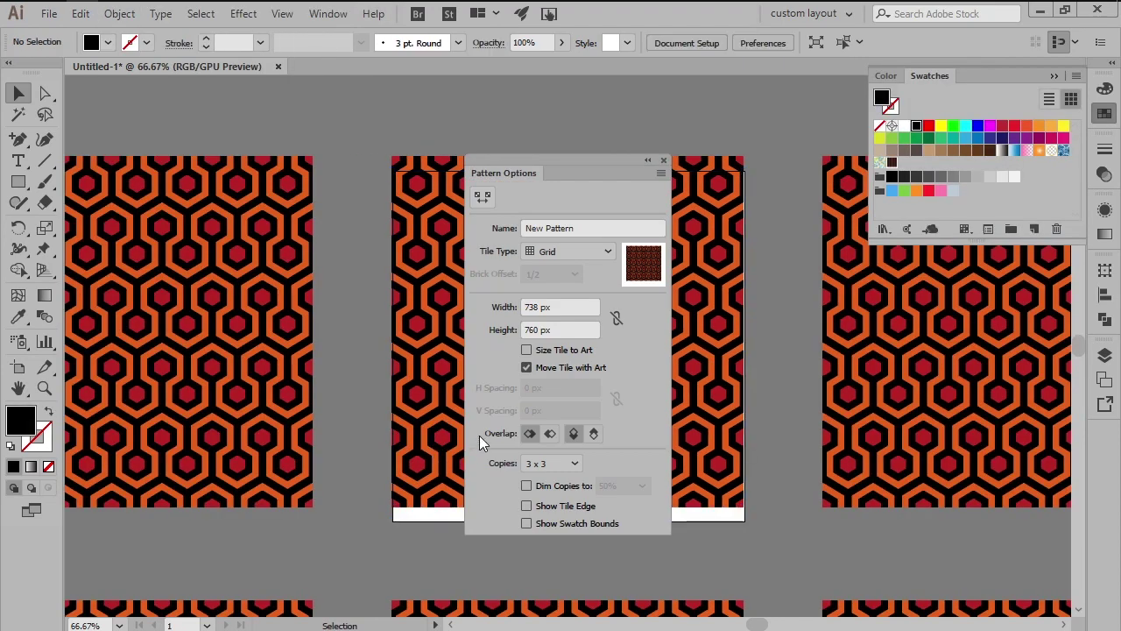
{"action": "left_click_drag", "start_coordinate": [583, 228], "coordinate": [511, 229]}
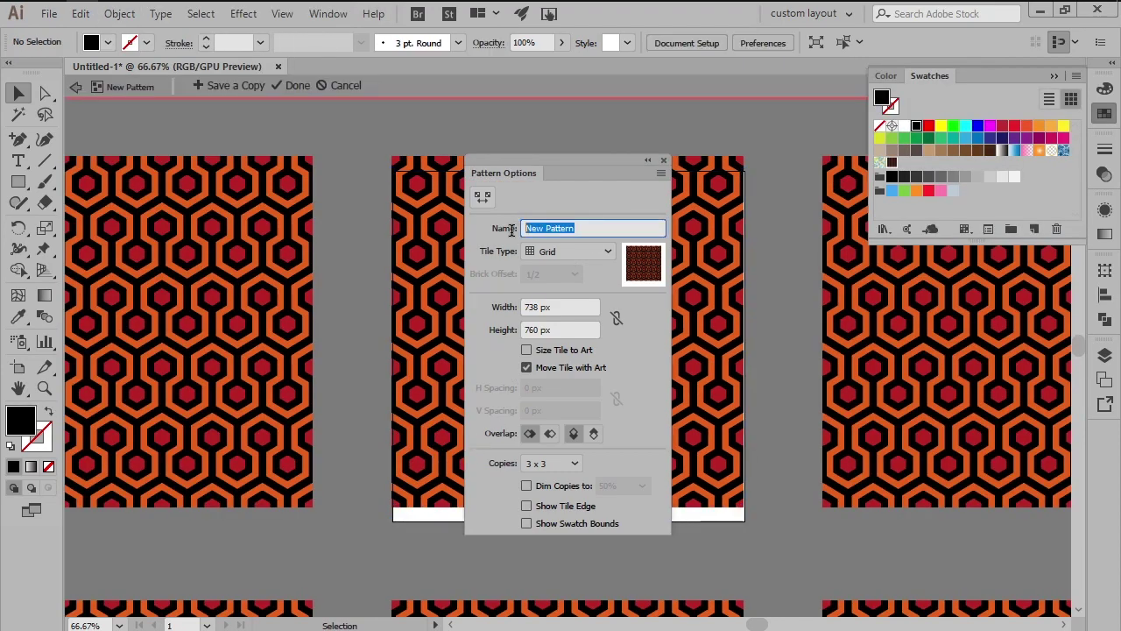
{"action": "type", "text": "shinning carpet"}
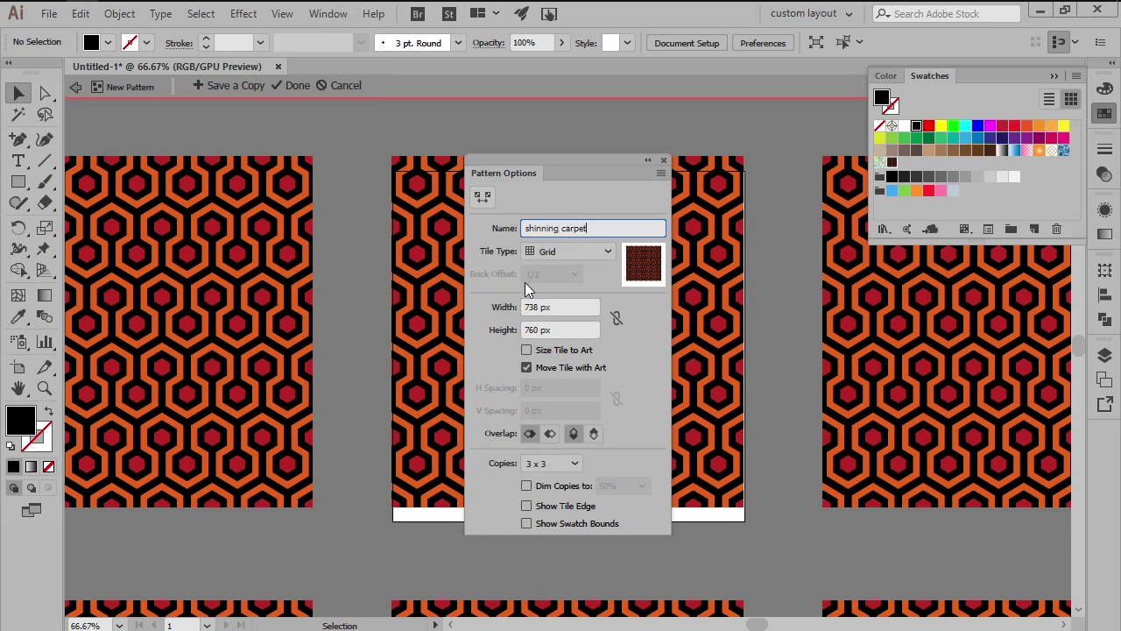
{"action": "left_click", "coordinate": [545, 354]}
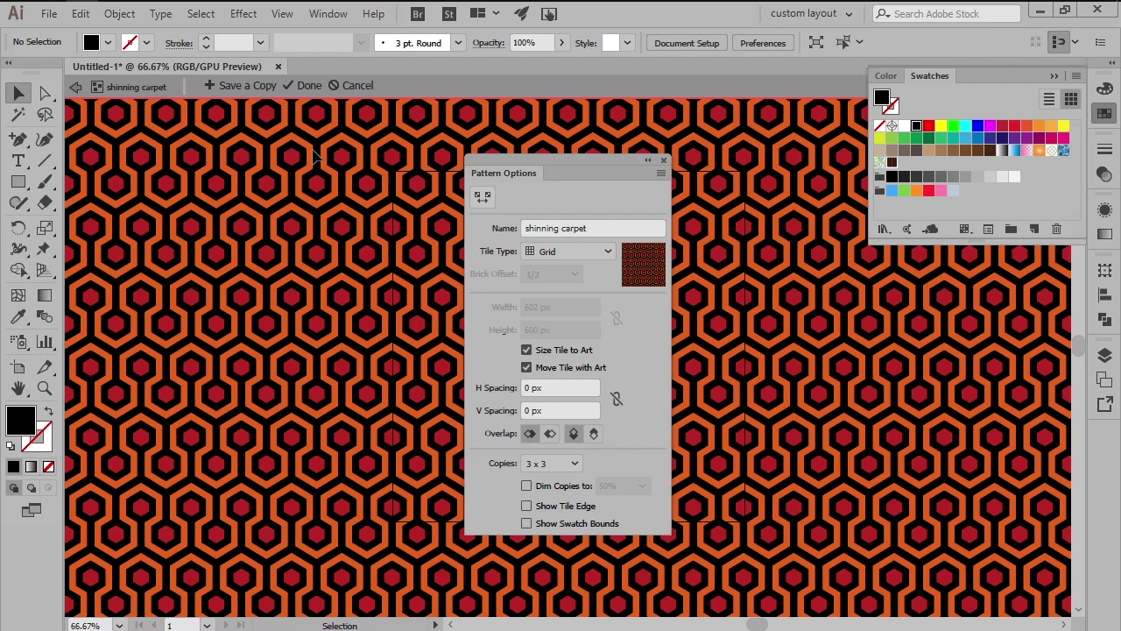
{"action": "left_click", "coordinate": [309, 85]}
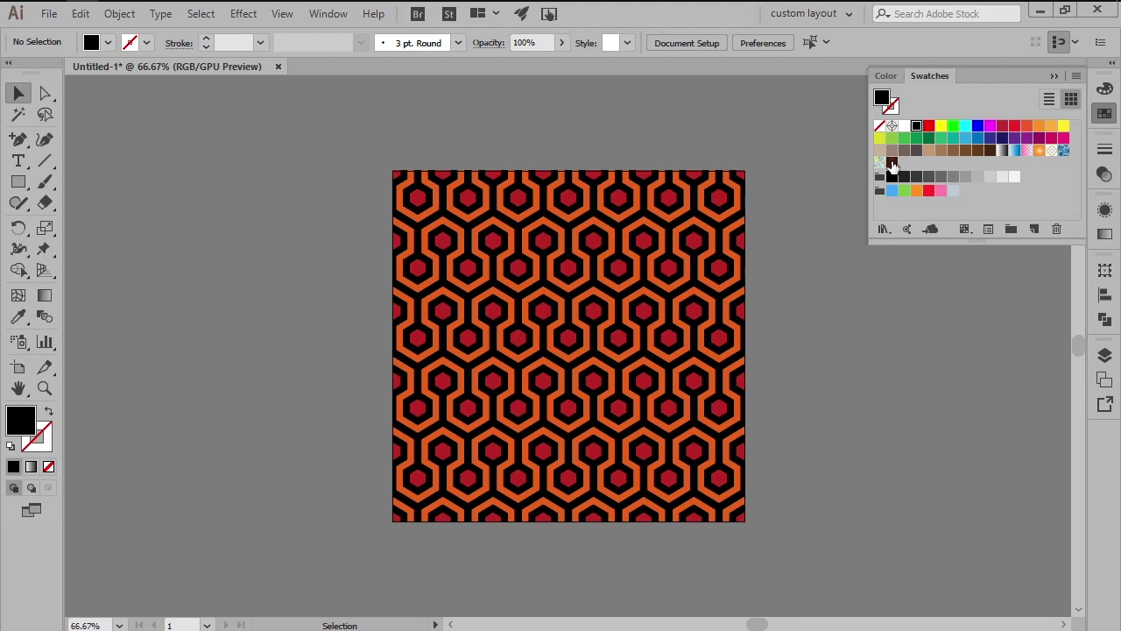
Delete the original pattern square and set the fill to the shinning carpet swatch.
{"action": "left_click", "coordinate": [688, 261]}
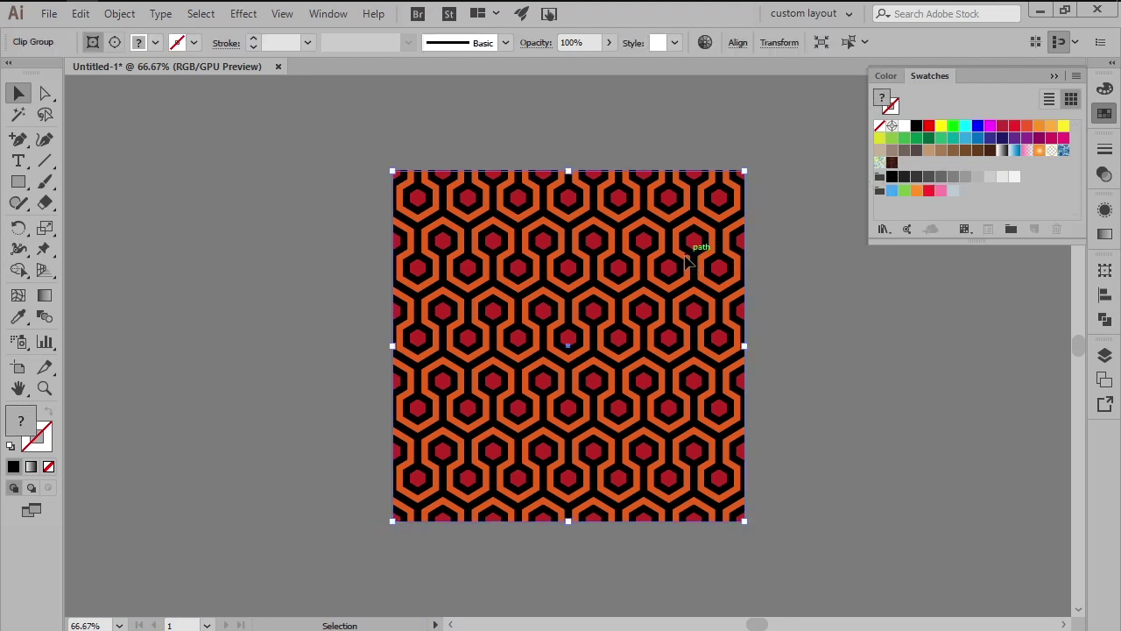
{"action": "key", "text": "Delete"}
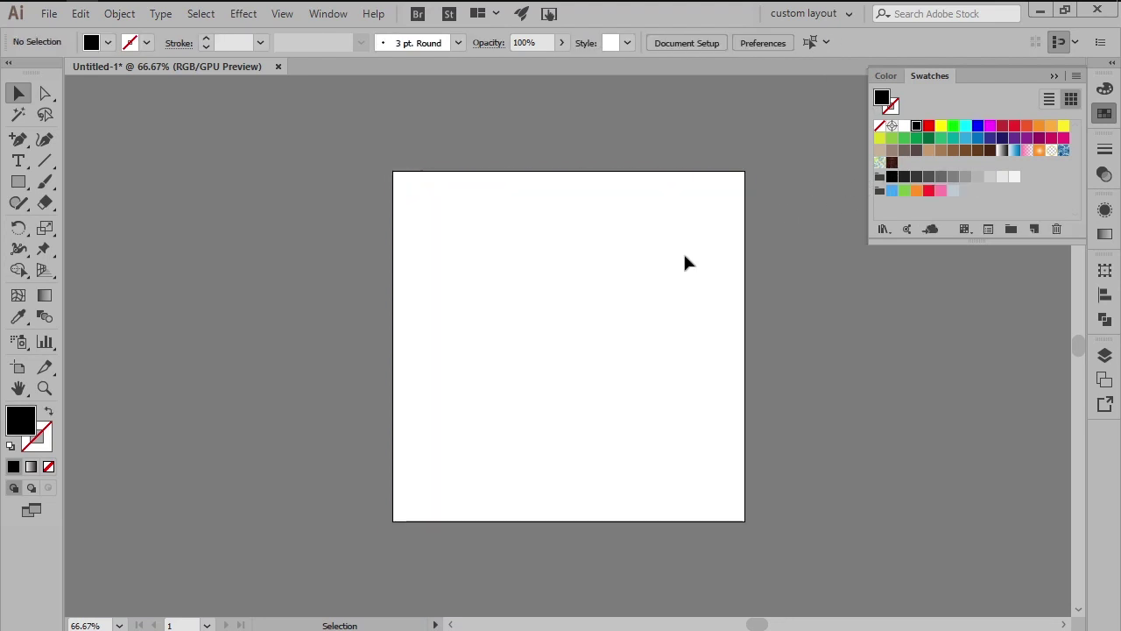
{"action": "left_click", "coordinate": [891, 163]}
Draw a pattern-filled rectangle across the artboard's top portion and hide the swatch list.
{"action": "key", "text": "m"}
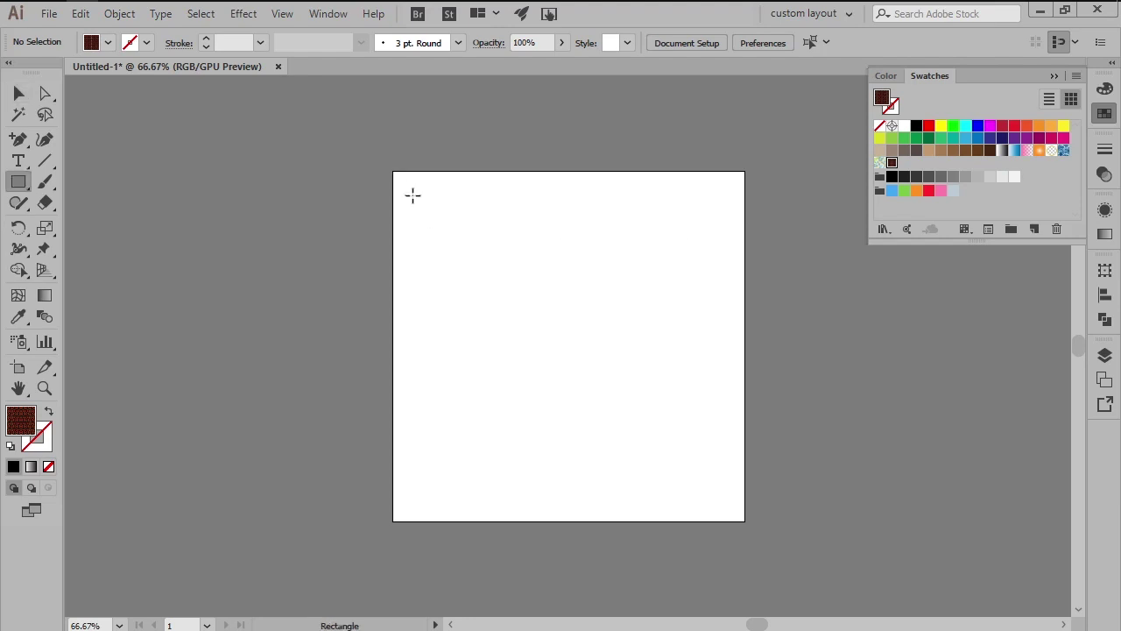
{"action": "left_click_drag", "start_coordinate": [393, 171], "coordinate": [744, 310]}
{"action": "key", "text": "v"}
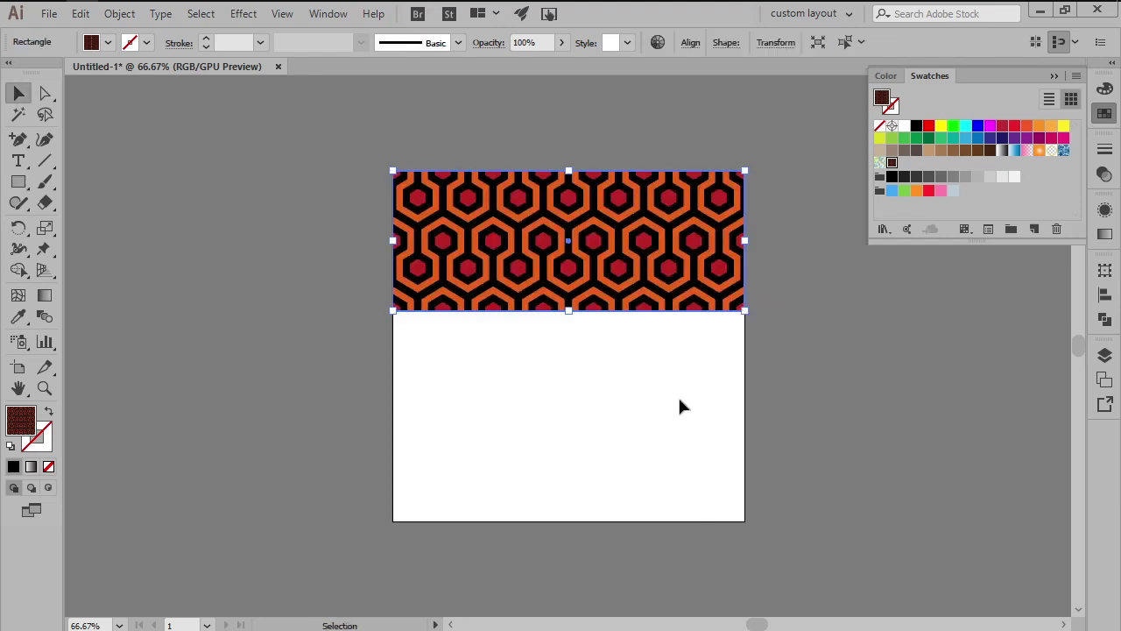
{"action": "left_click", "coordinate": [681, 404]}
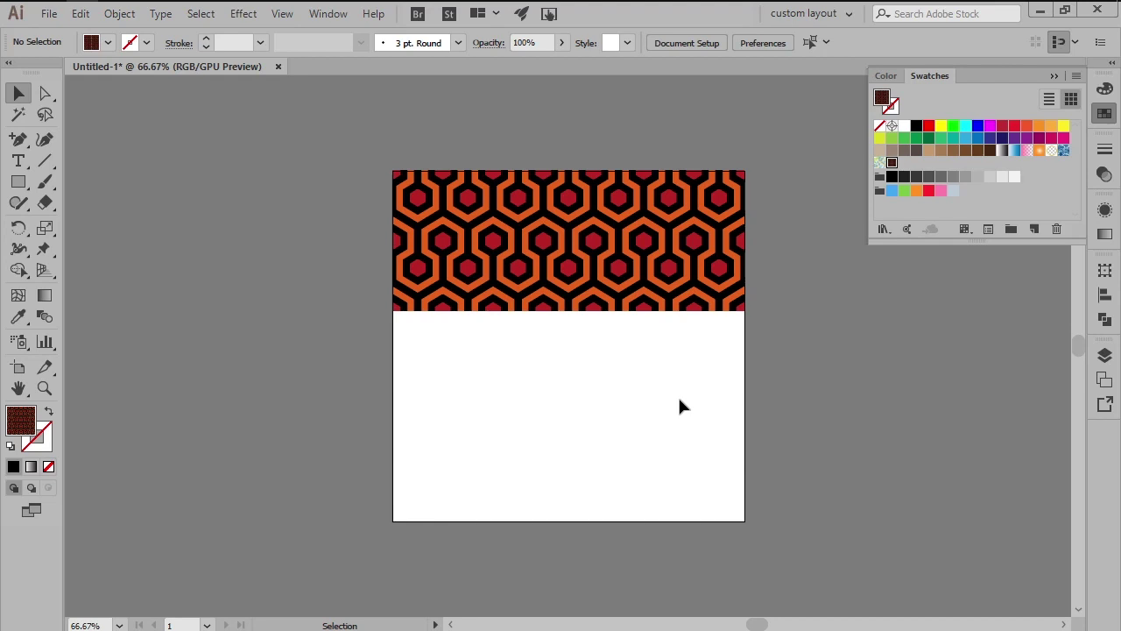
{"action": "left_click", "coordinate": [1104, 113]}
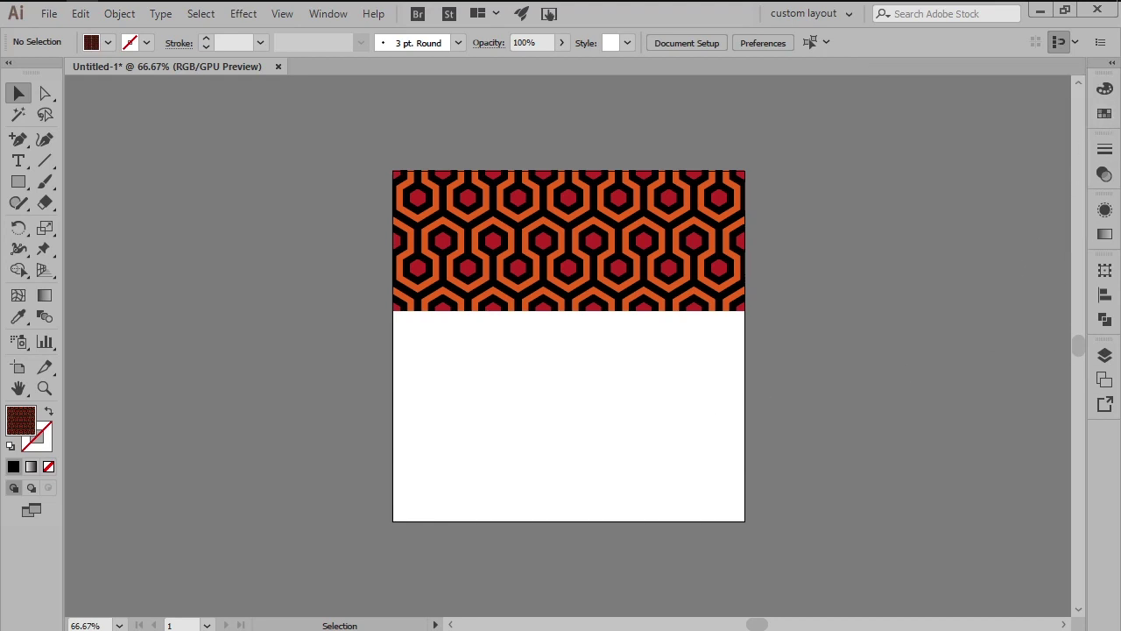